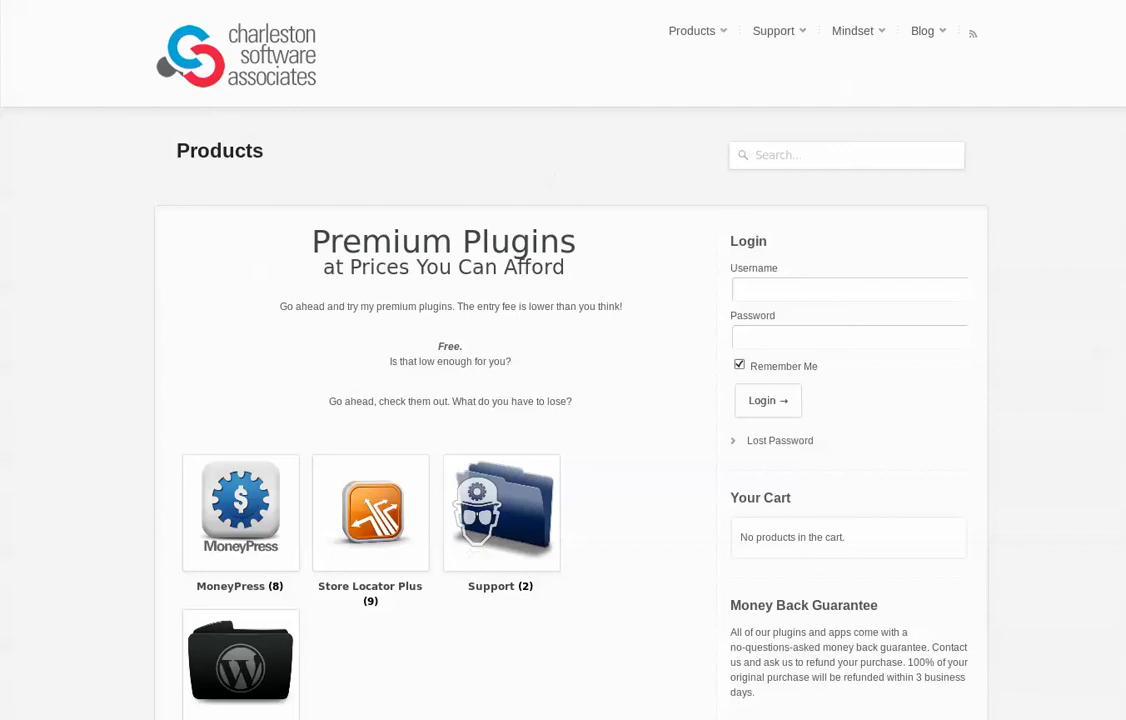
Load the local WordPress test site at localhost
text(localhost)
key(Return)
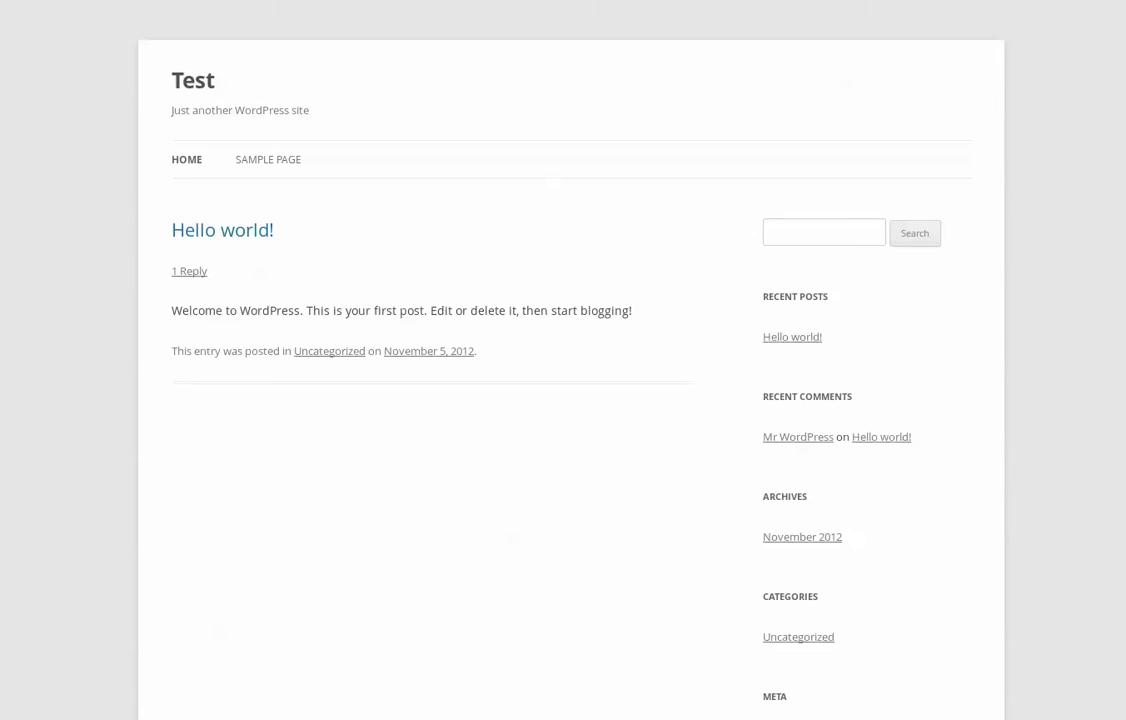
Log into the admin at localhost/wp-admin and go to Installed Plugins
text(localhost)
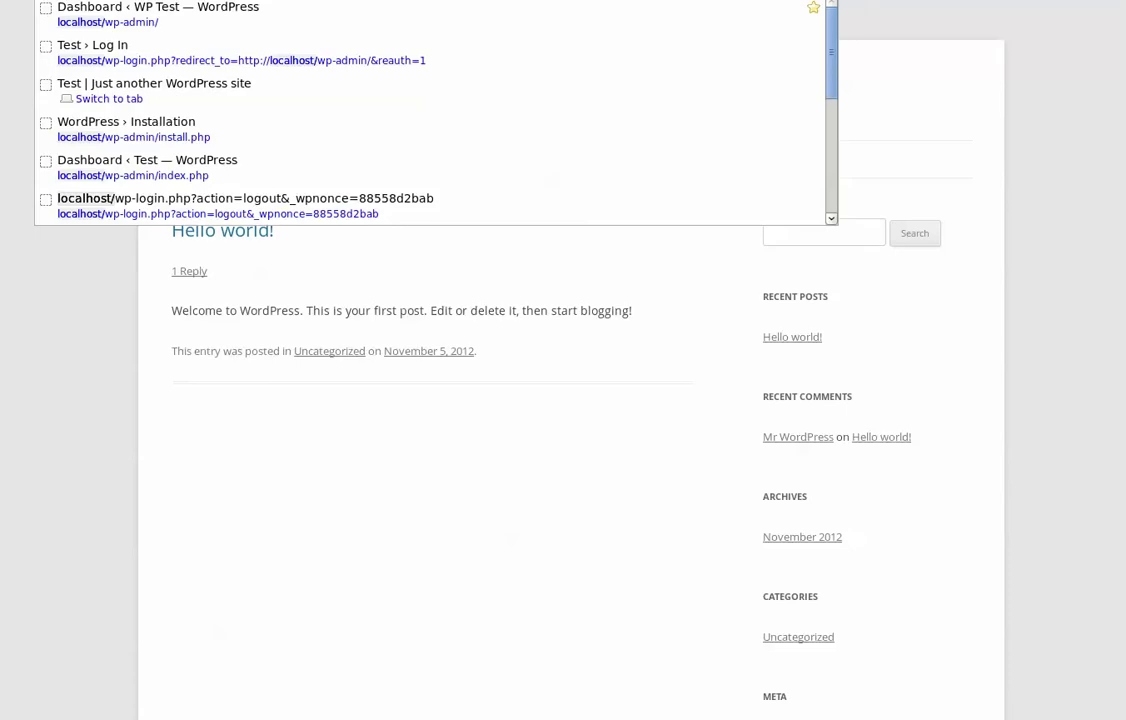
text(/wp-admin)
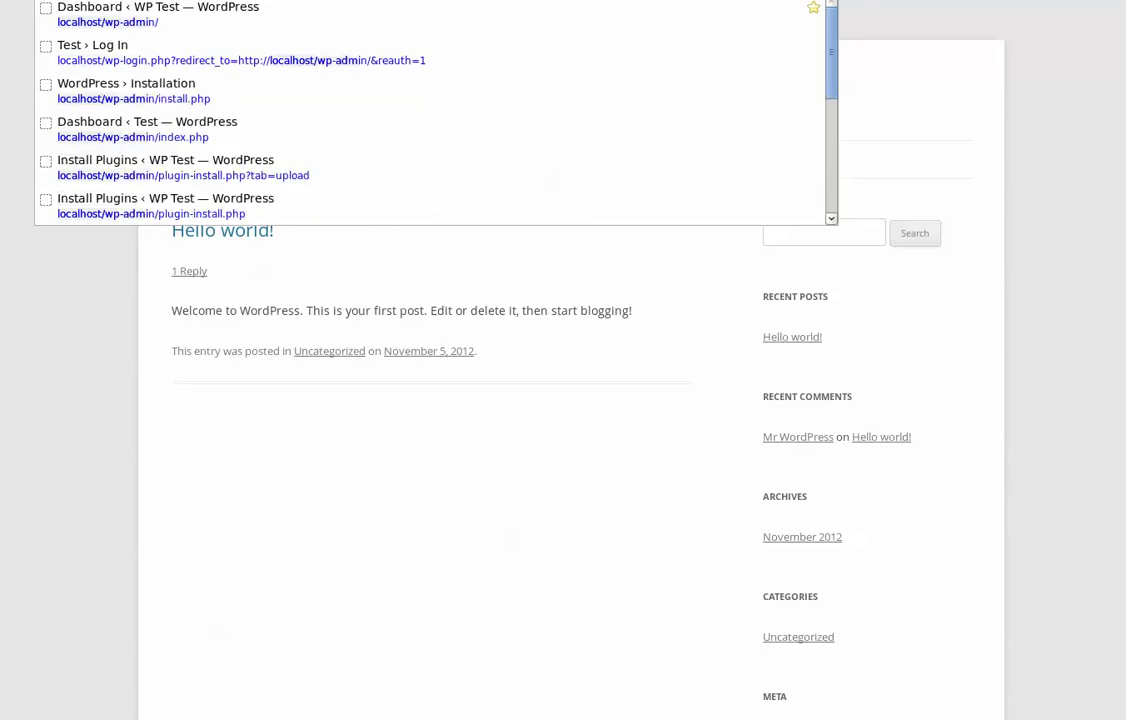
key(Return)
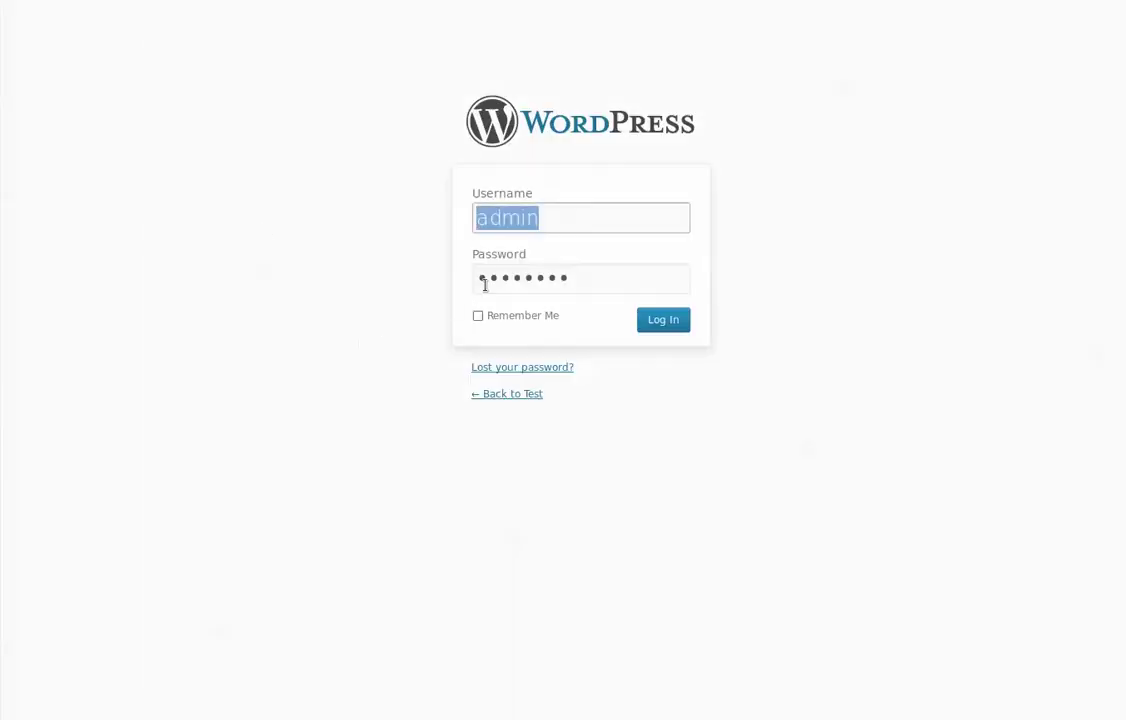
click(659, 328)
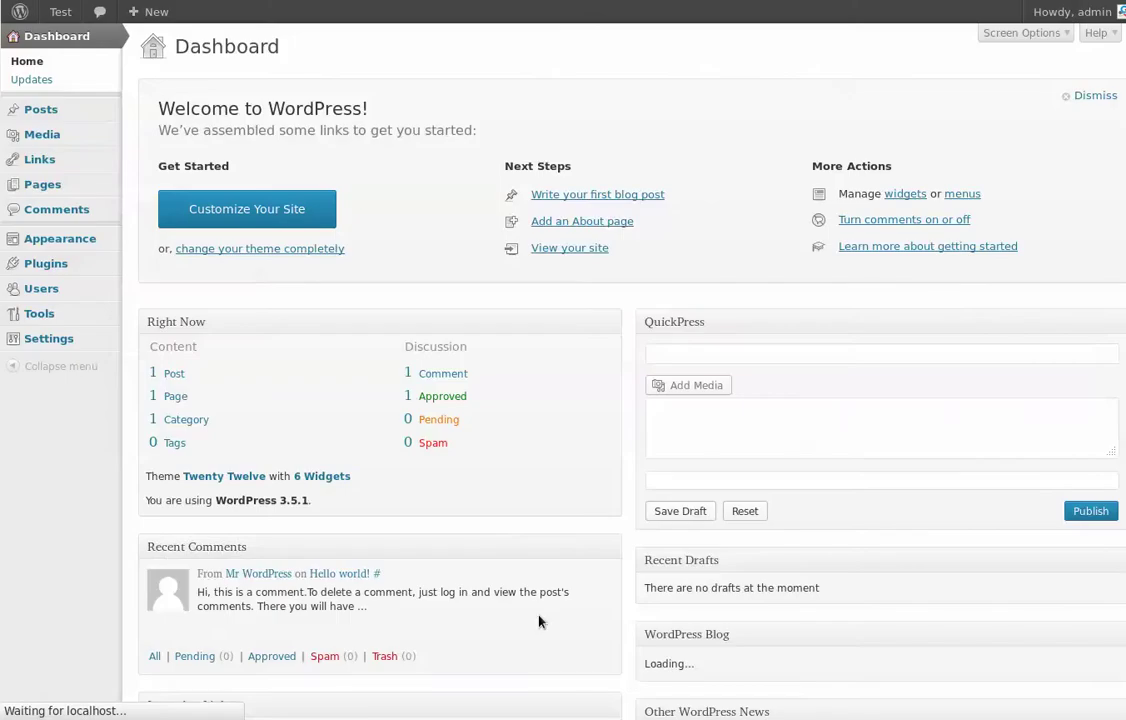
mouse_move(58, 262)
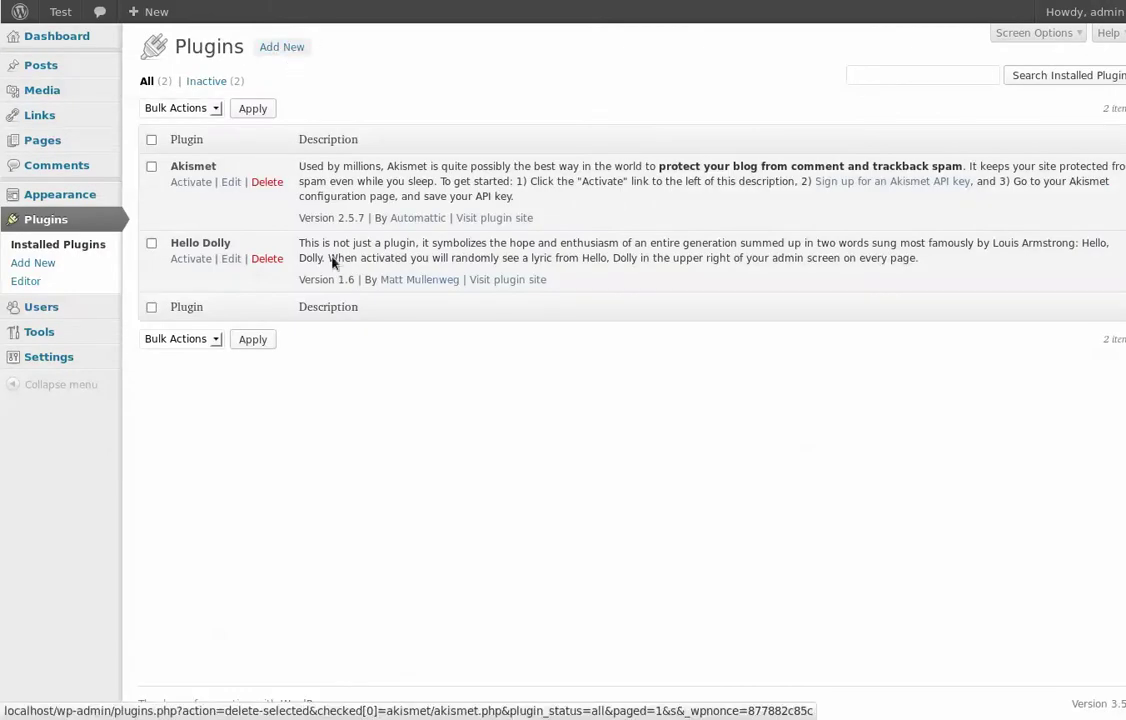
Upload store-locator-le.zip as a new plugin and install it
click(286, 50)
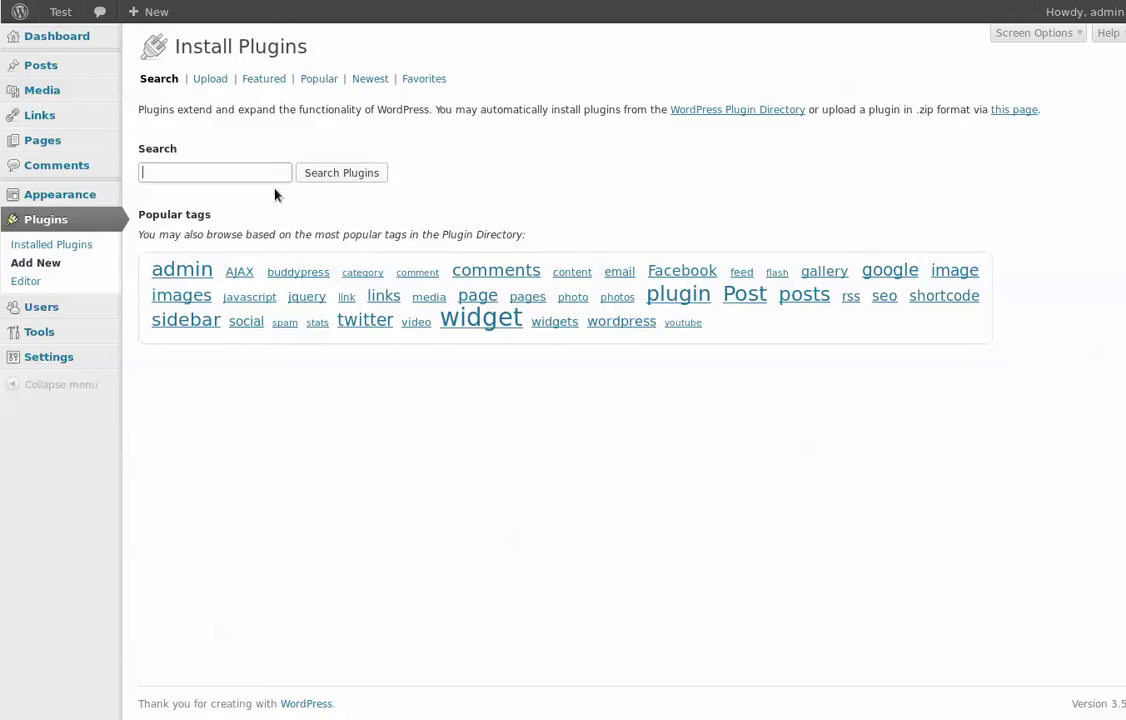
click(205, 80)
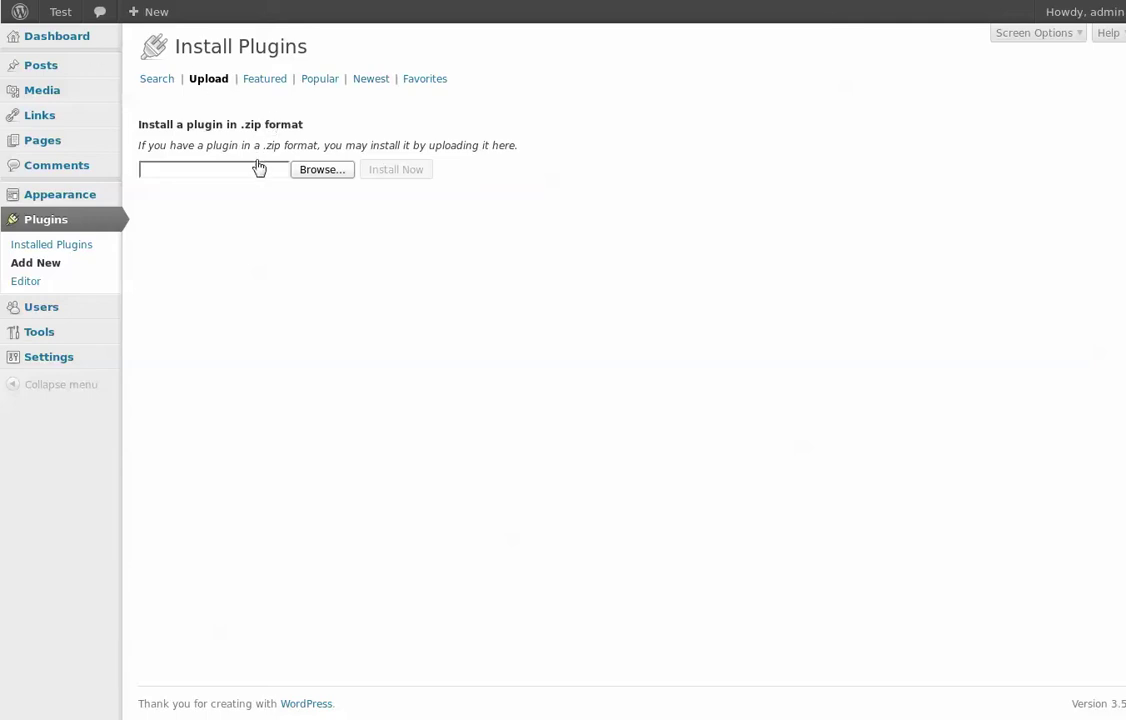
click(331, 172)
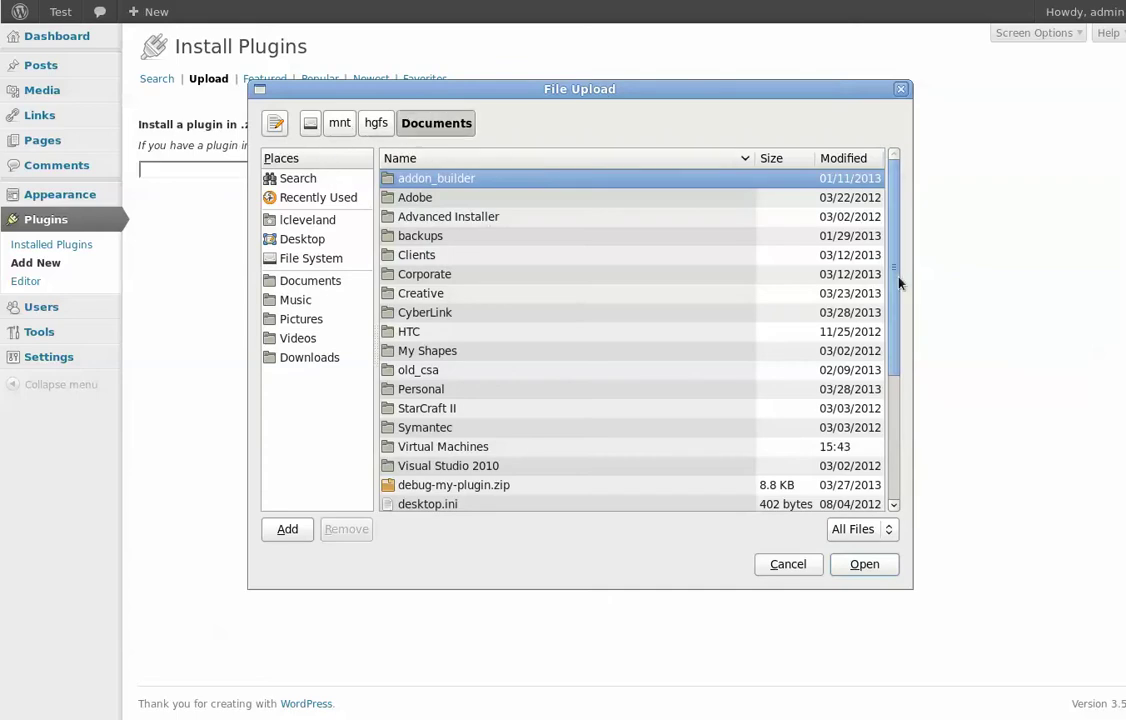
drag(898, 284, 896, 405)
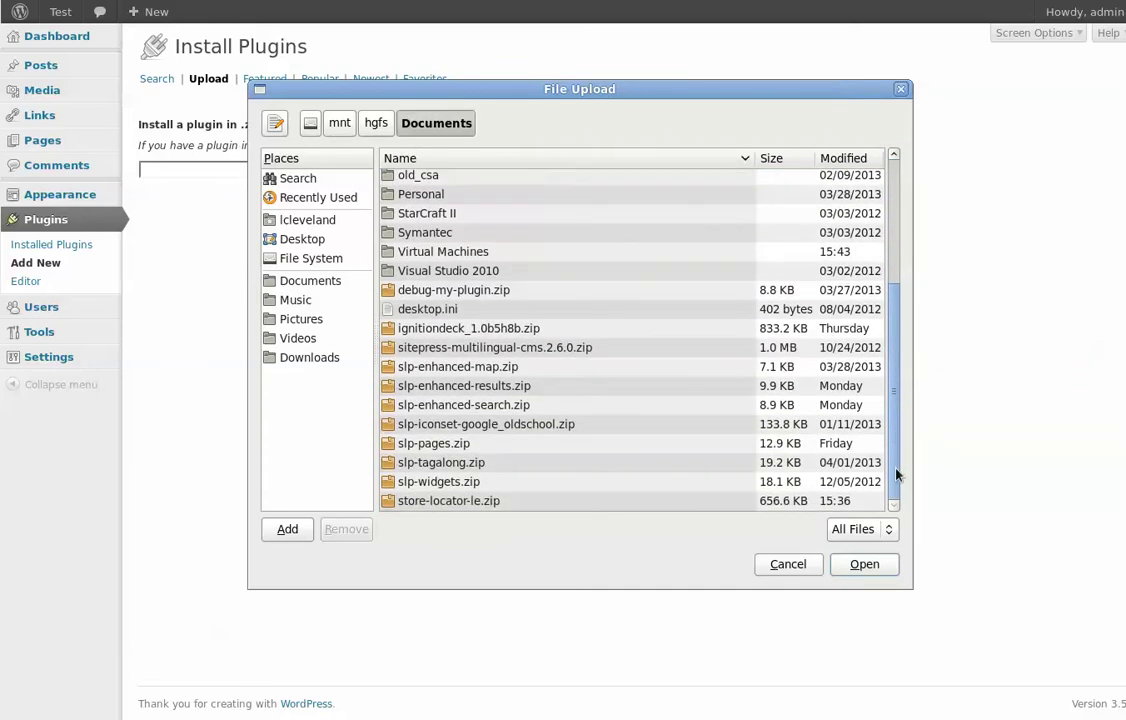
click(432, 501)
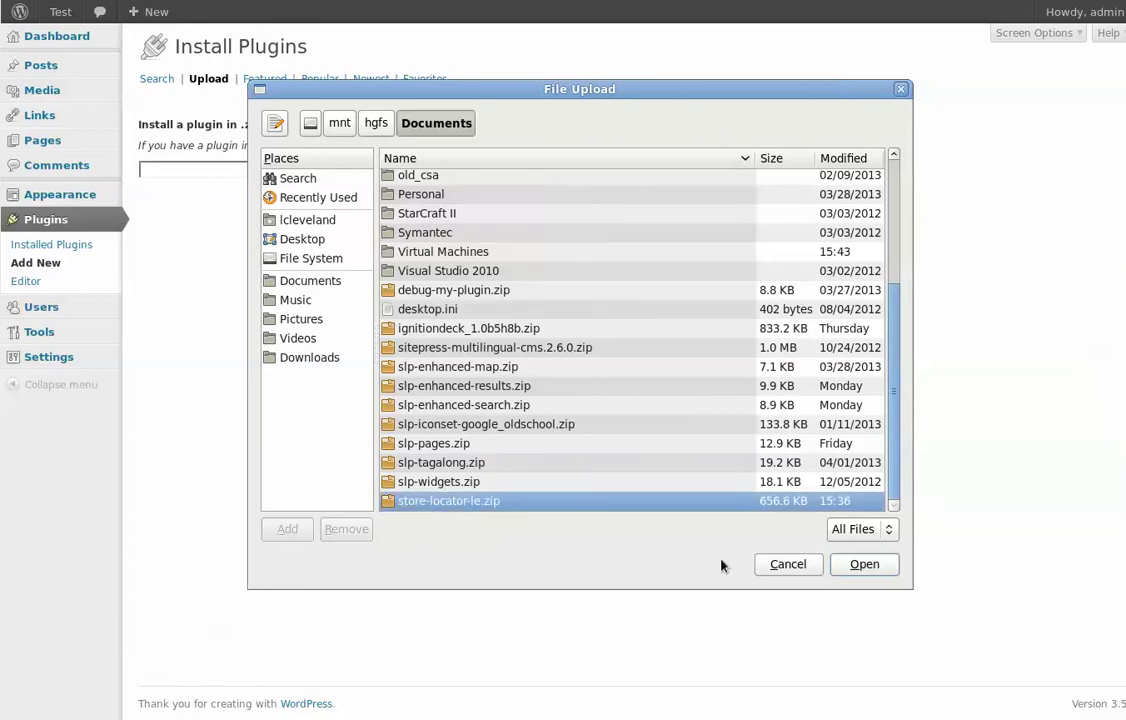
click(865, 565)
click(413, 170)
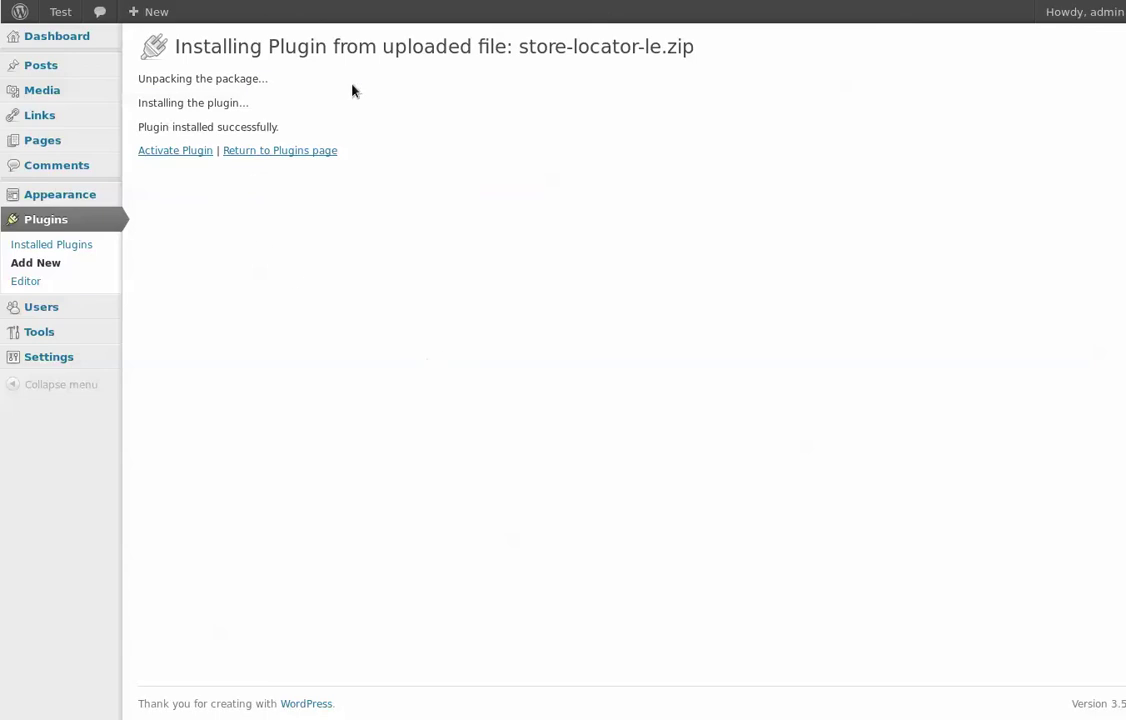
Activate the newly installed Store Locator Plus 3.9.6 plugin
click(163, 156)
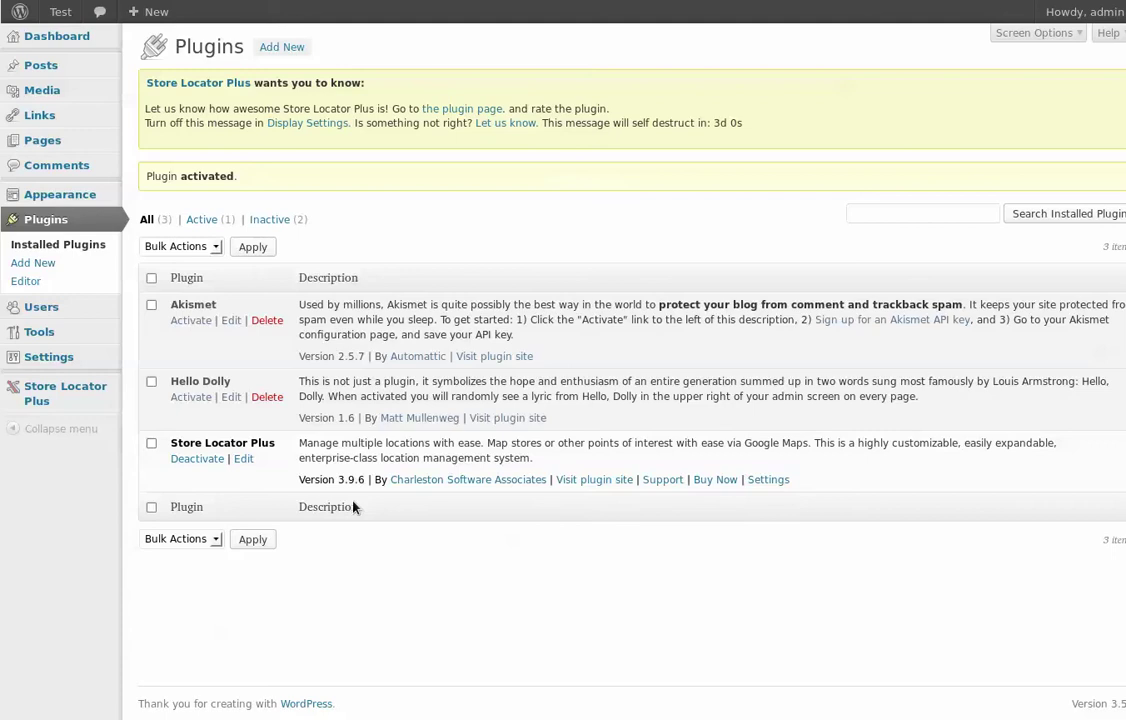
mouse_move(50, 397)
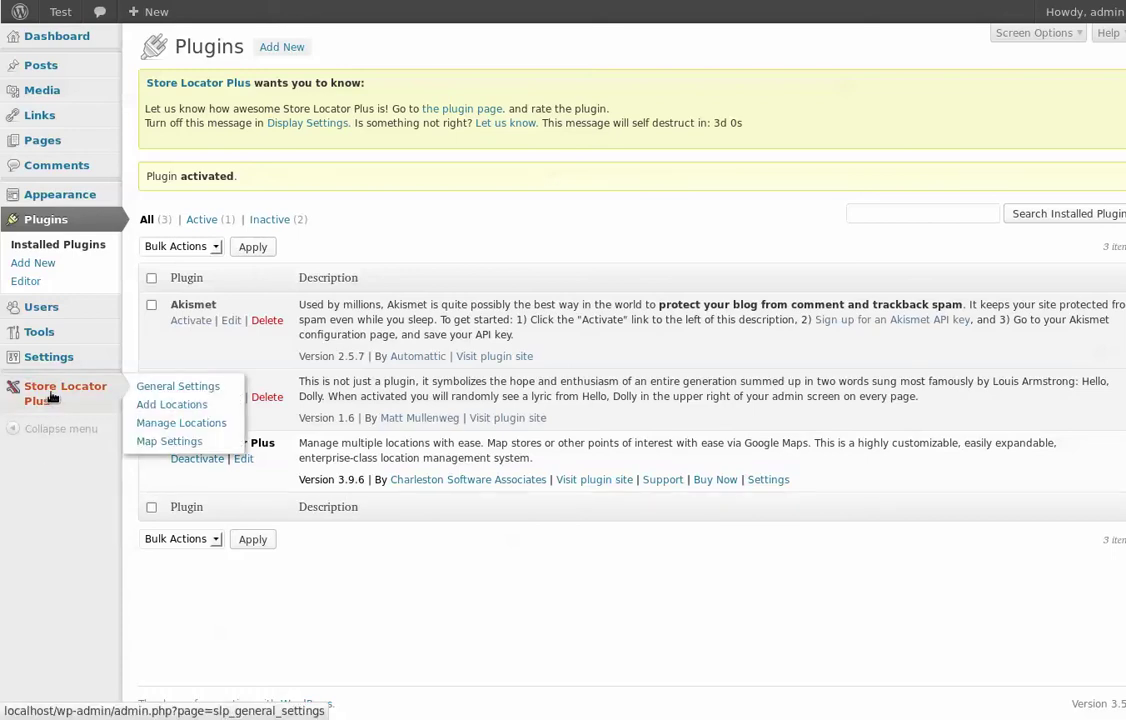
Enter Amalfi's, 664 E Long Point Road, Mount Pleasant, SC in the Add Locations form
click(160, 405)
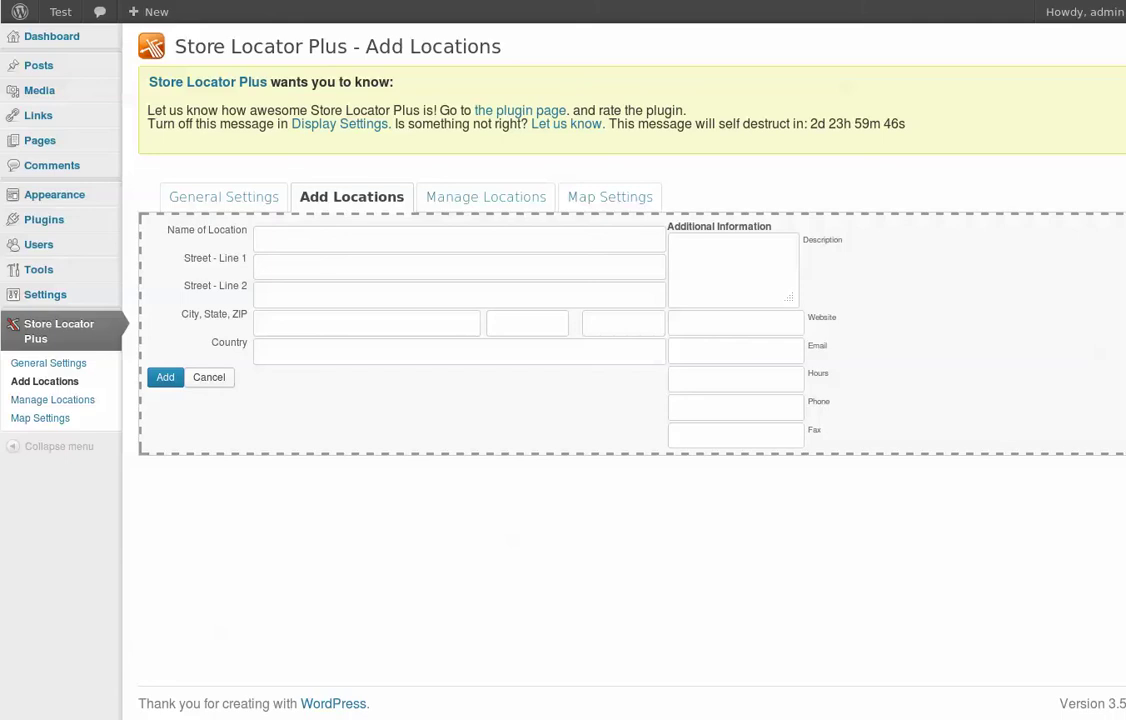
click(315, 237)
text(Amalfi's)
key(Tab)
text(664 E Long Point Road)
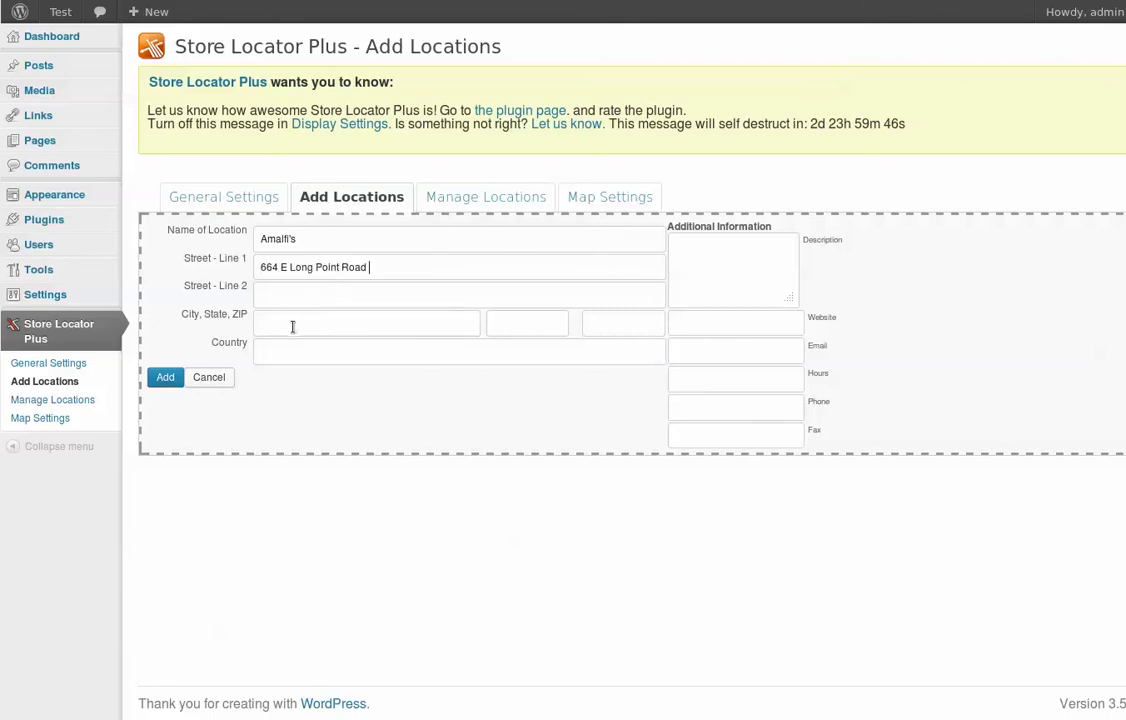
click(262, 322)
text(Mount Pleasant)
click(508, 326)
text(SC)
Fill in ZIP 29464, country USA and the pasted website, then add the location
click(364, 321)
key(Home)
click(633, 324)
text(29464)
click(431, 360)
text(USA)
click(731, 323)
text(amalfisofmountpleasant.com)
key(Home)
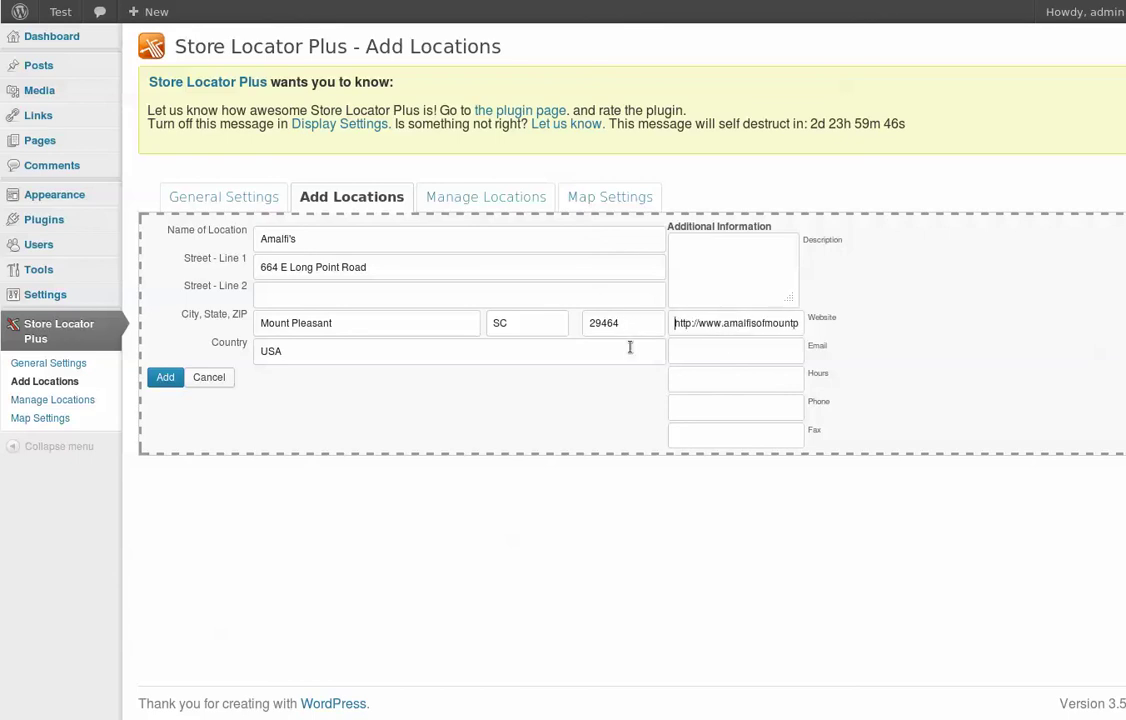
key(End)
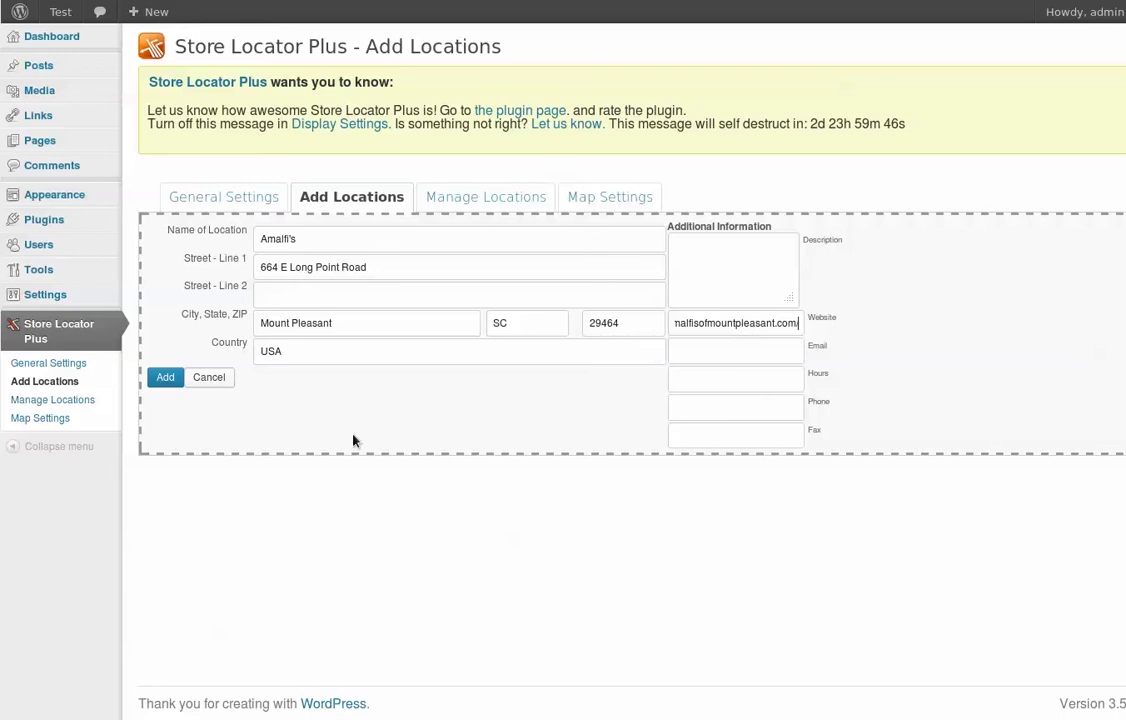
click(163, 378)
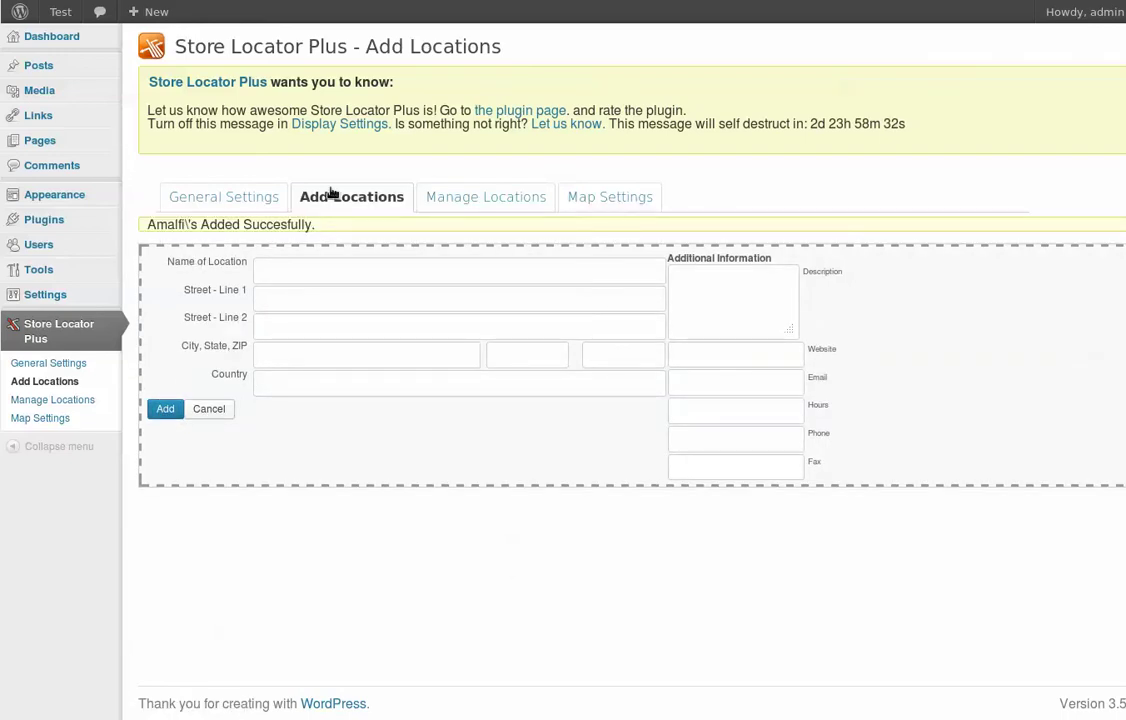
Check Amalfi's in Manage Locations, then head to the Pages list
click(465, 201)
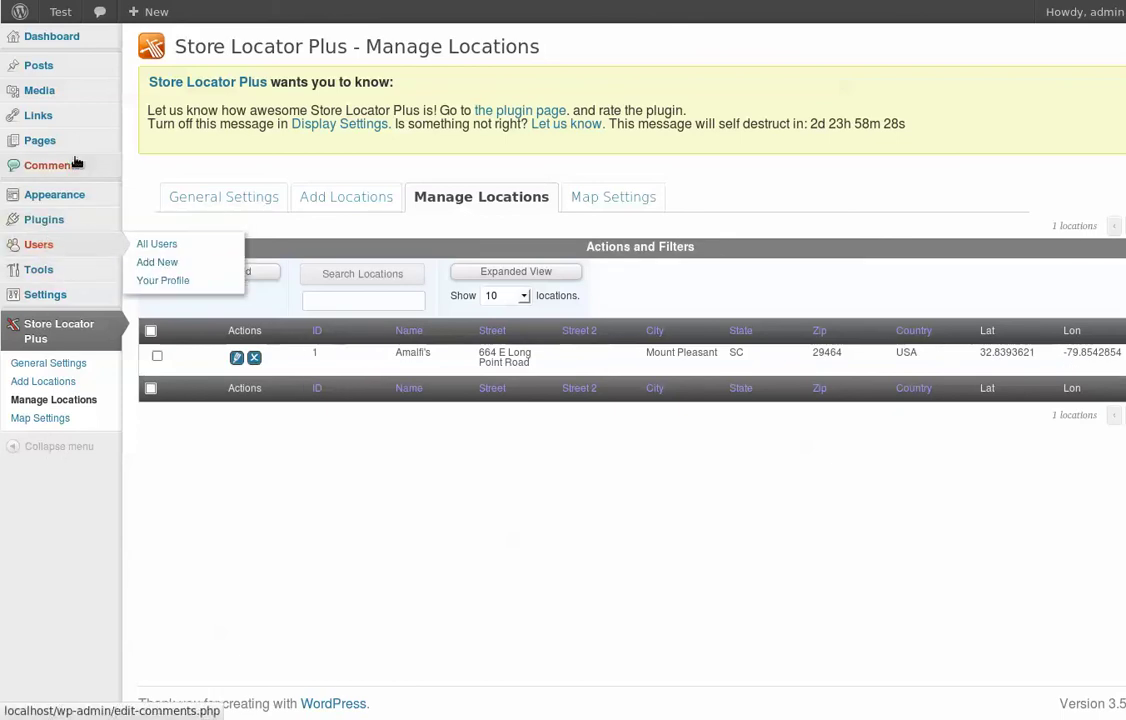
mouse_move(70, 141)
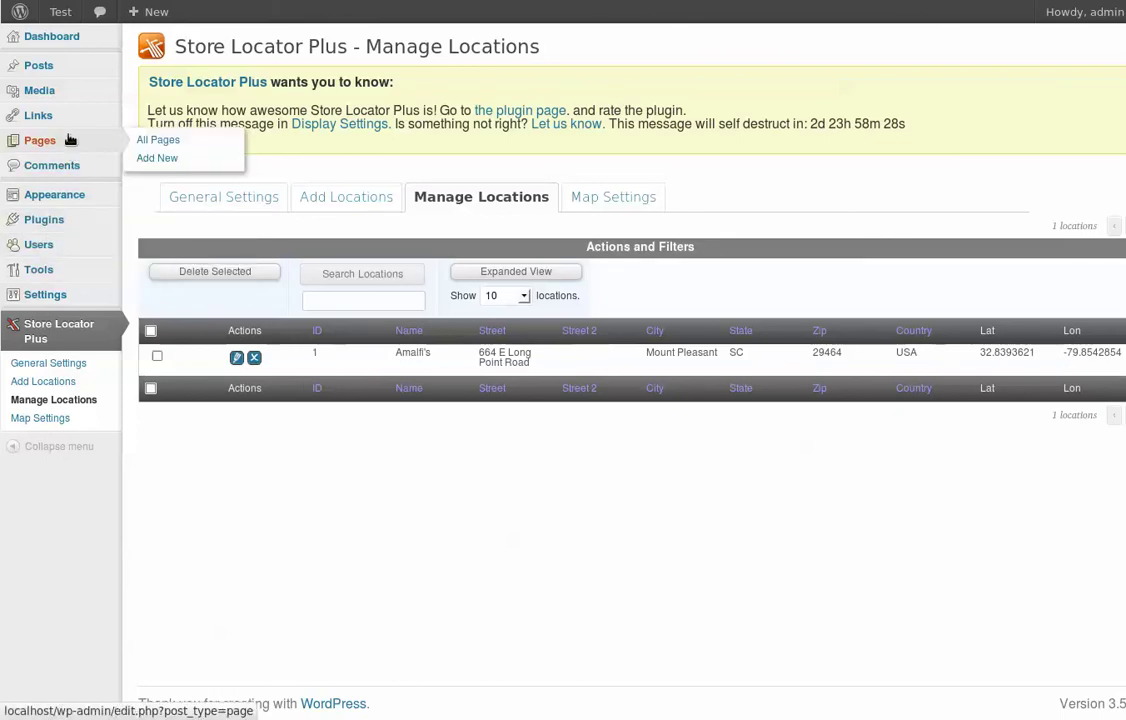
Publish a new page titled Locations with the [SLPLUS] shortcode and view it
click(152, 143)
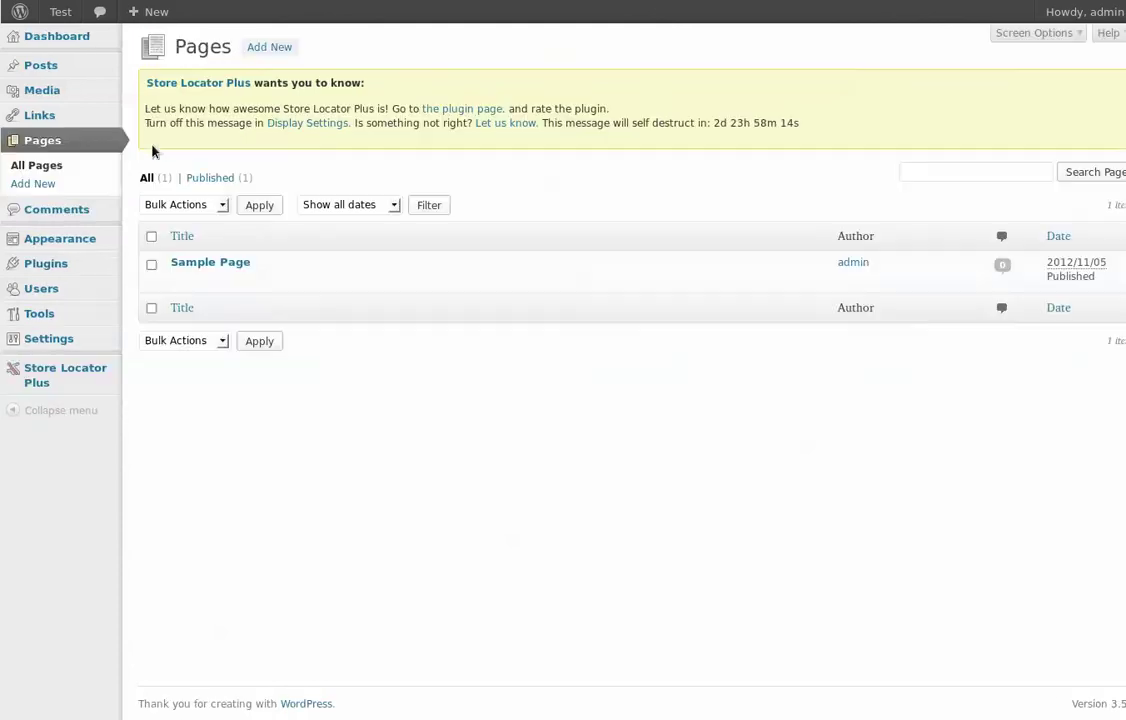
click(278, 46)
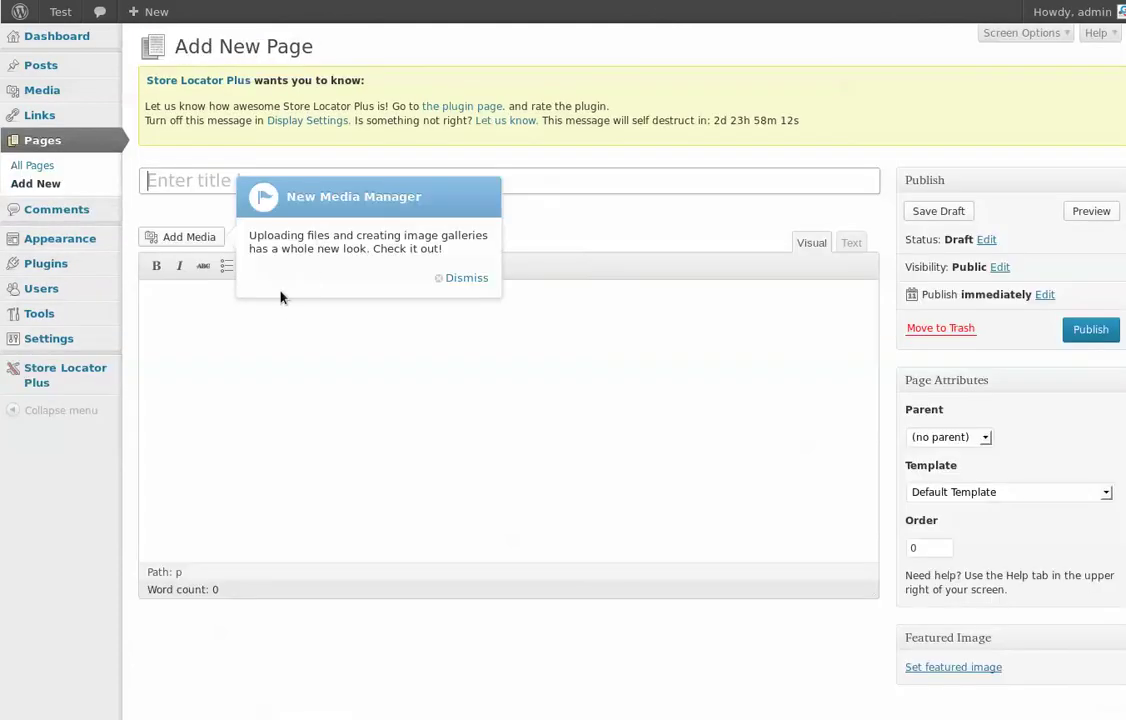
click(183, 180)
text(Locations)
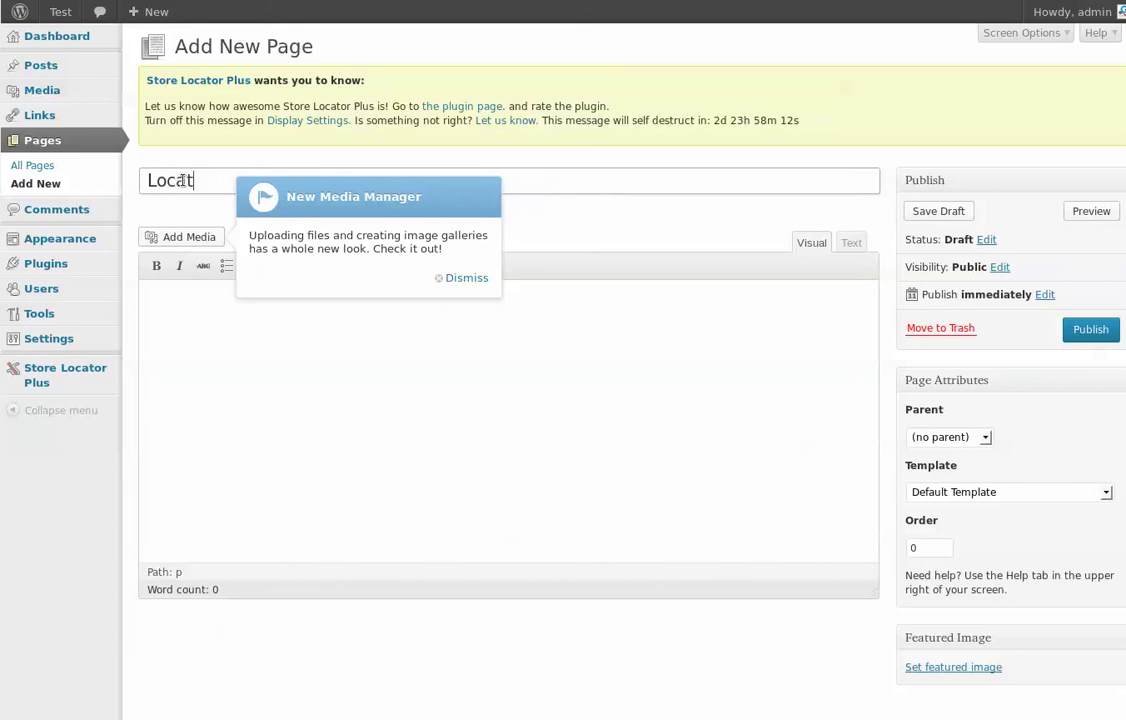
click(188, 329)
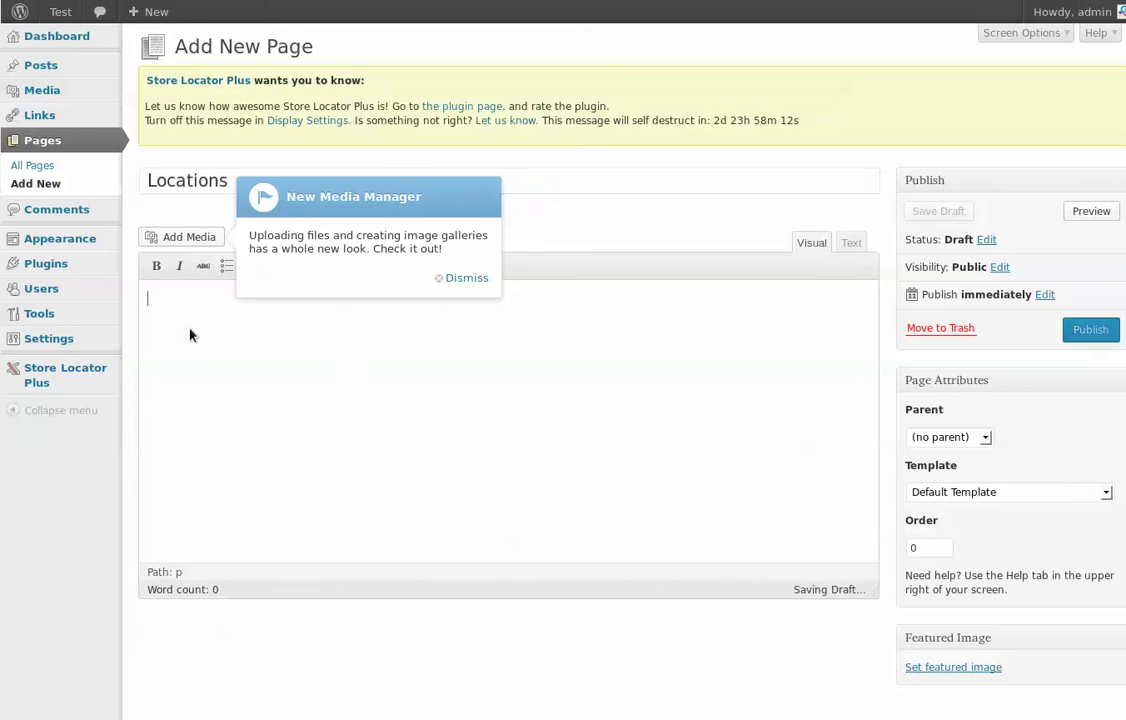
click(466, 280)
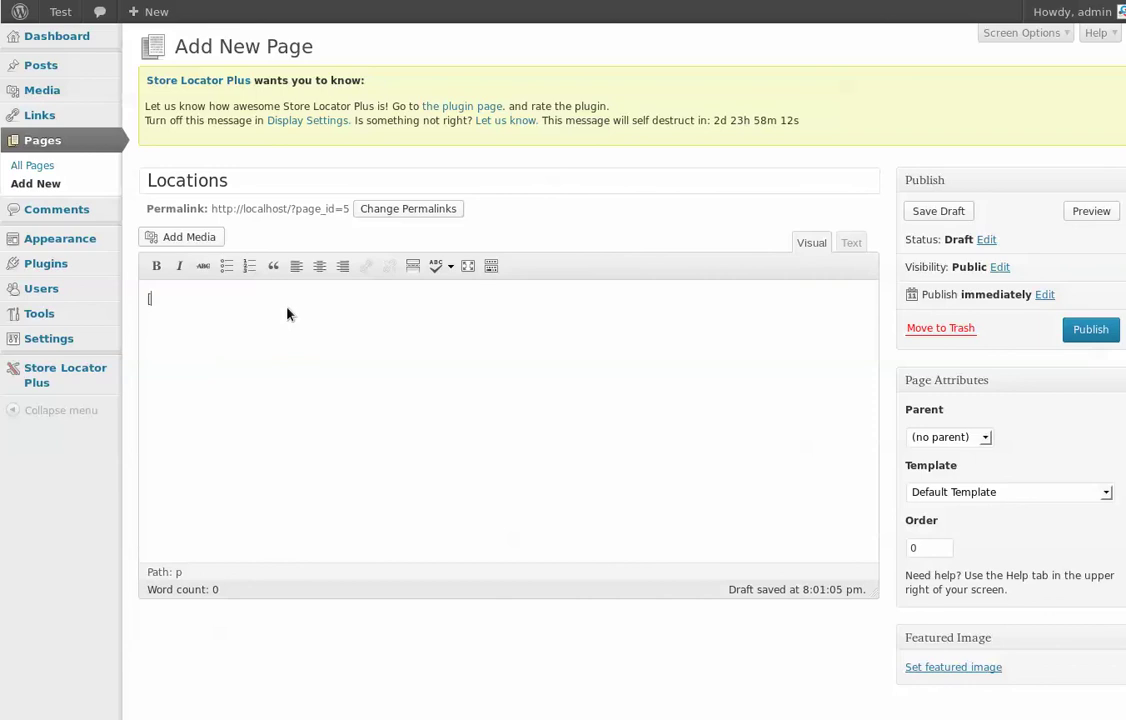
text(SLPLUS])
click(1088, 332)
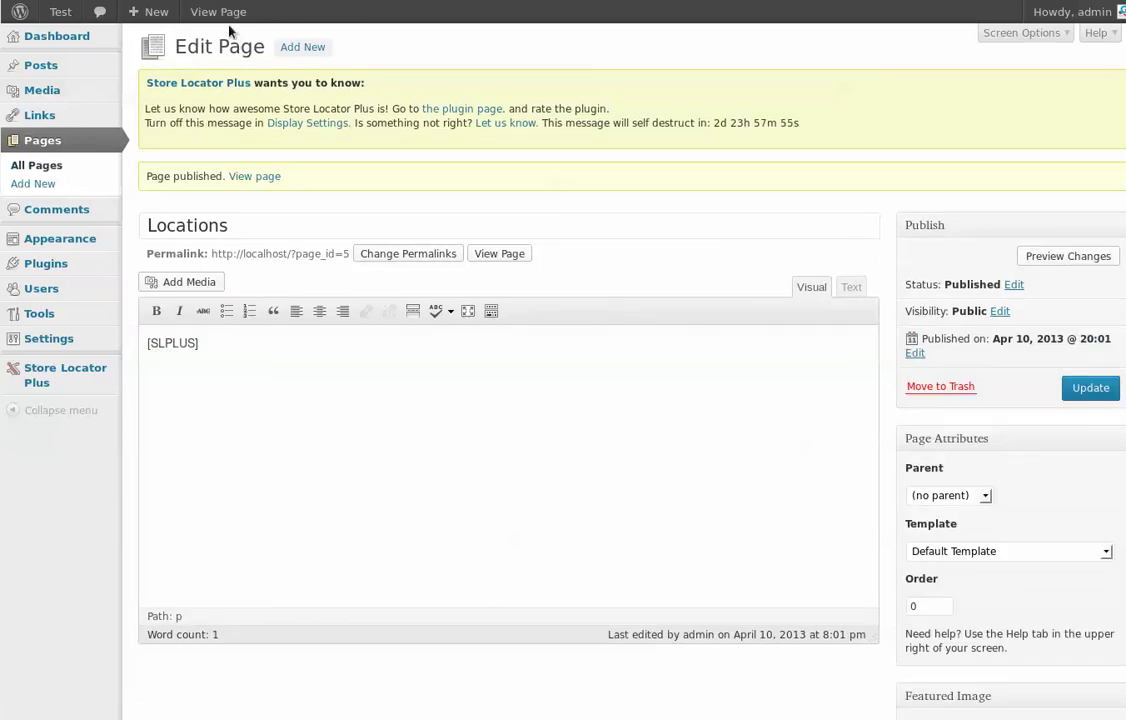
click(500, 254)
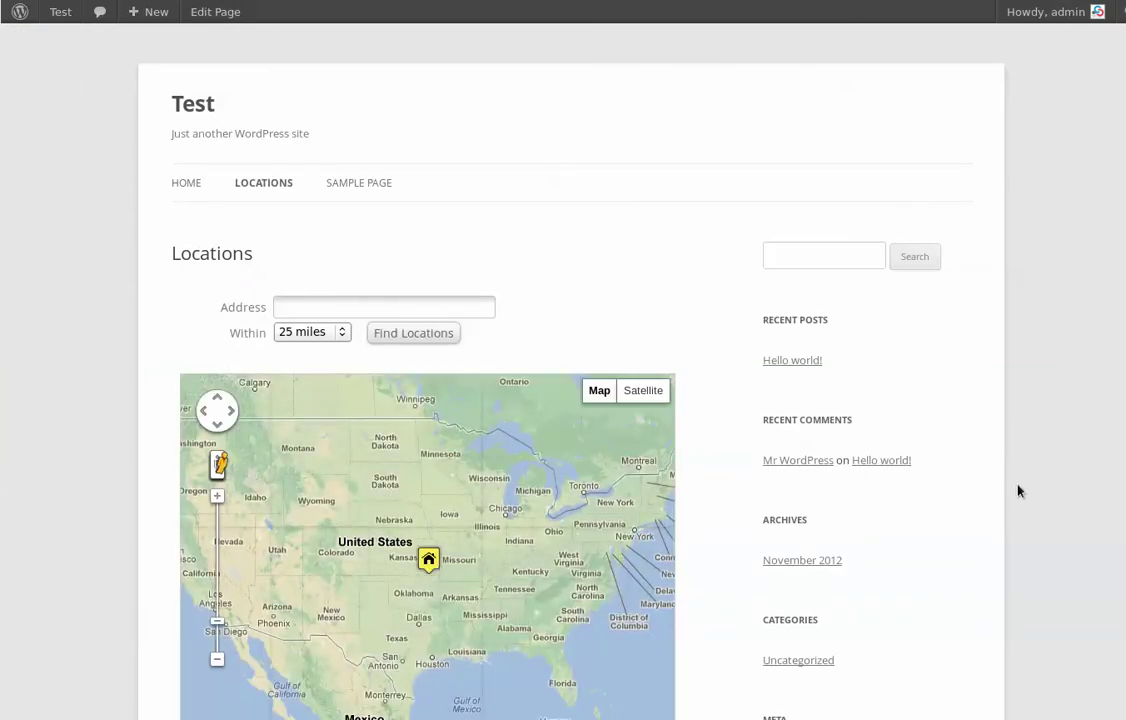
Scroll down the public Locations page to the address search form and map
scroll(141, 407, down, 3)
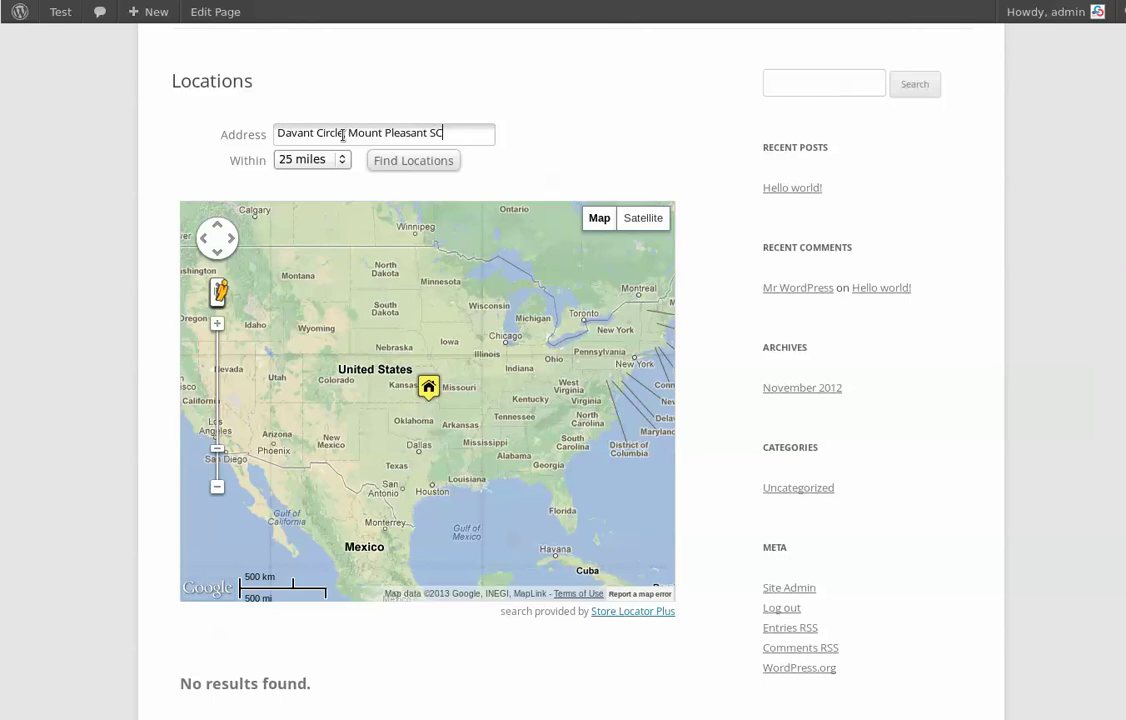
Find locations, then open and close Amalfi's info window (1.6 miles away) on the map
click(401, 168)
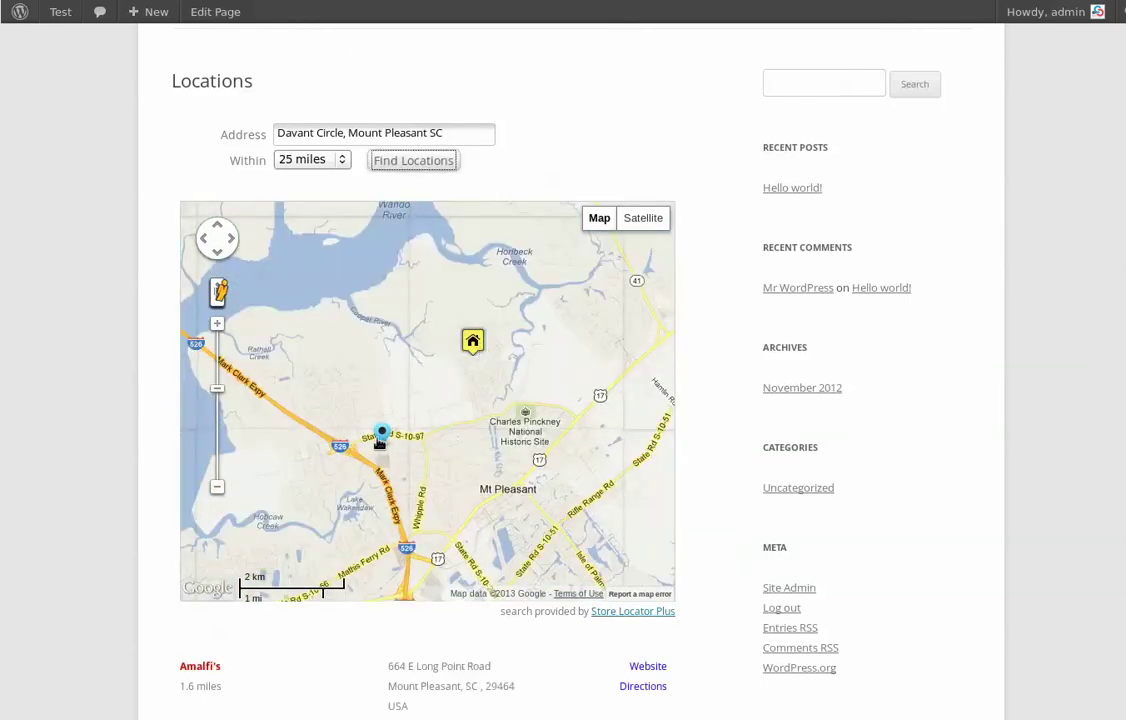
scroll(435, 612, down, 1)
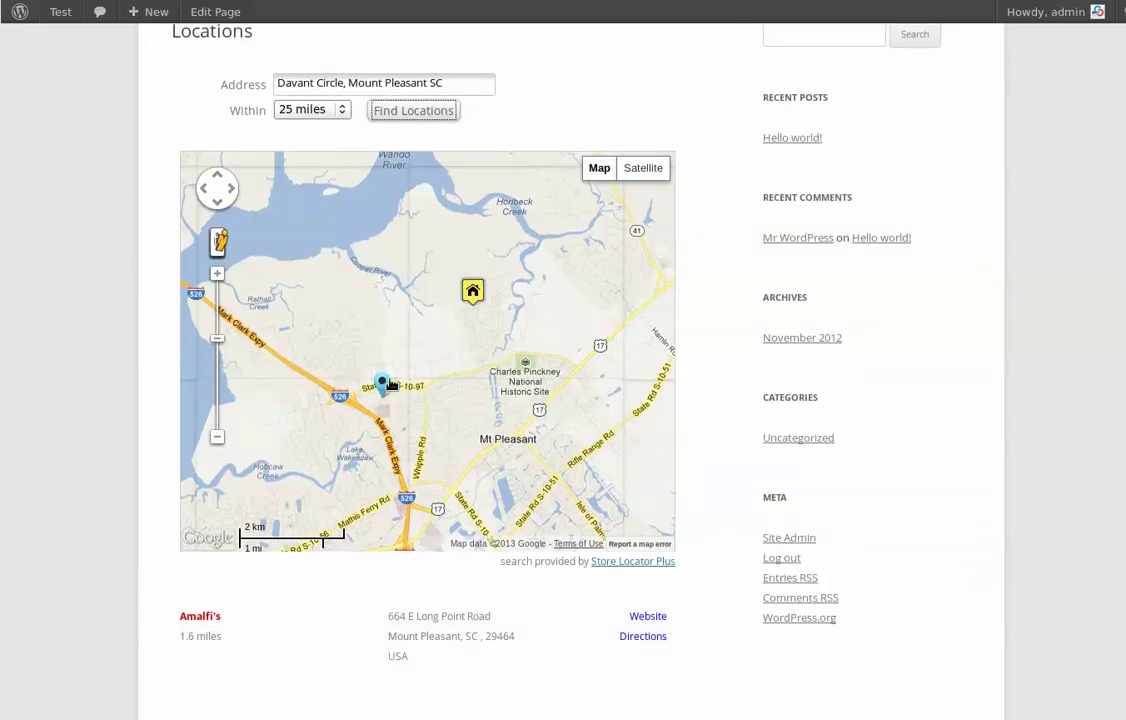
click(364, 639)
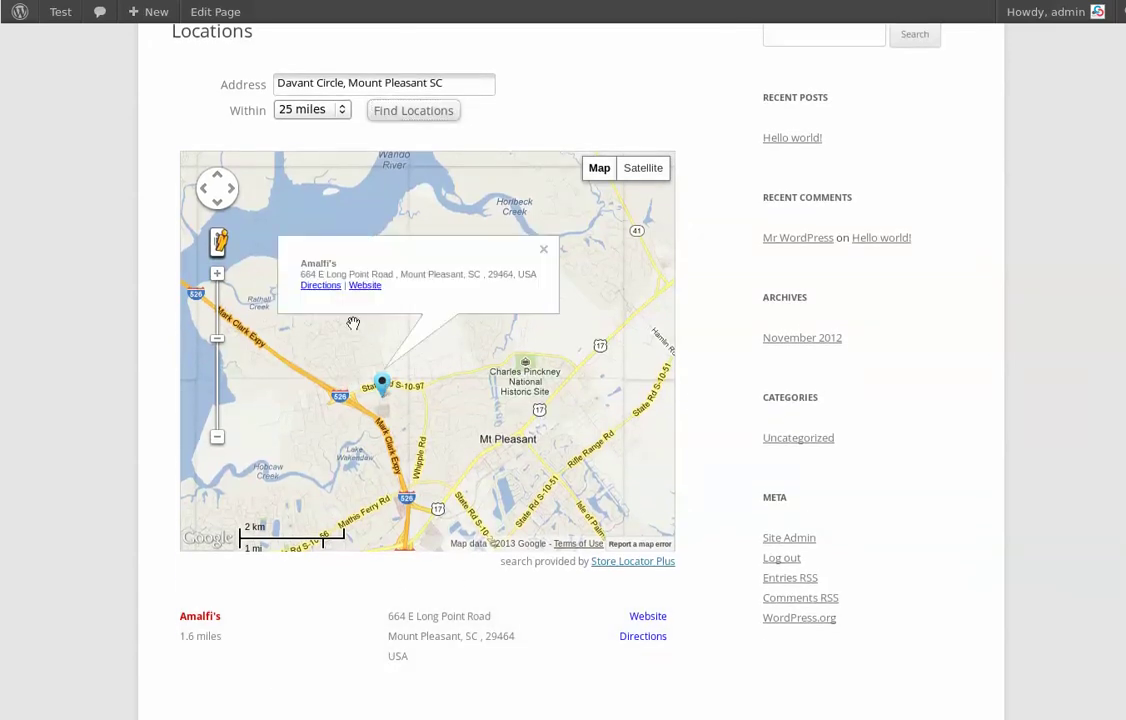
click(543, 249)
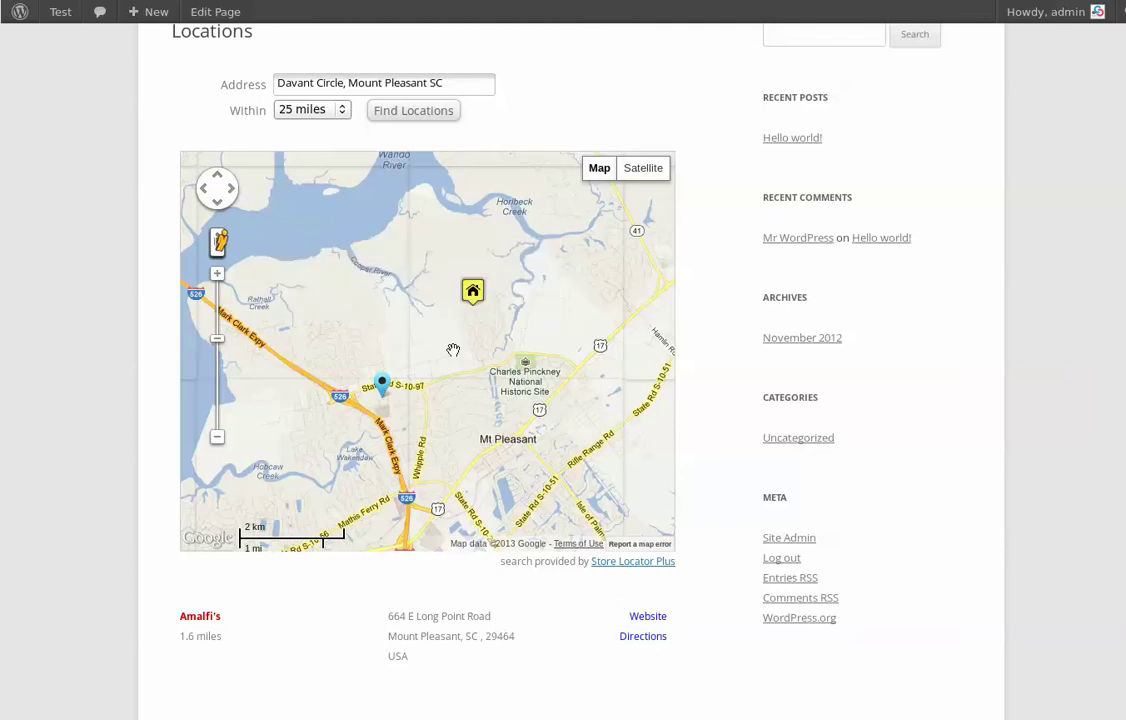
click(380, 388)
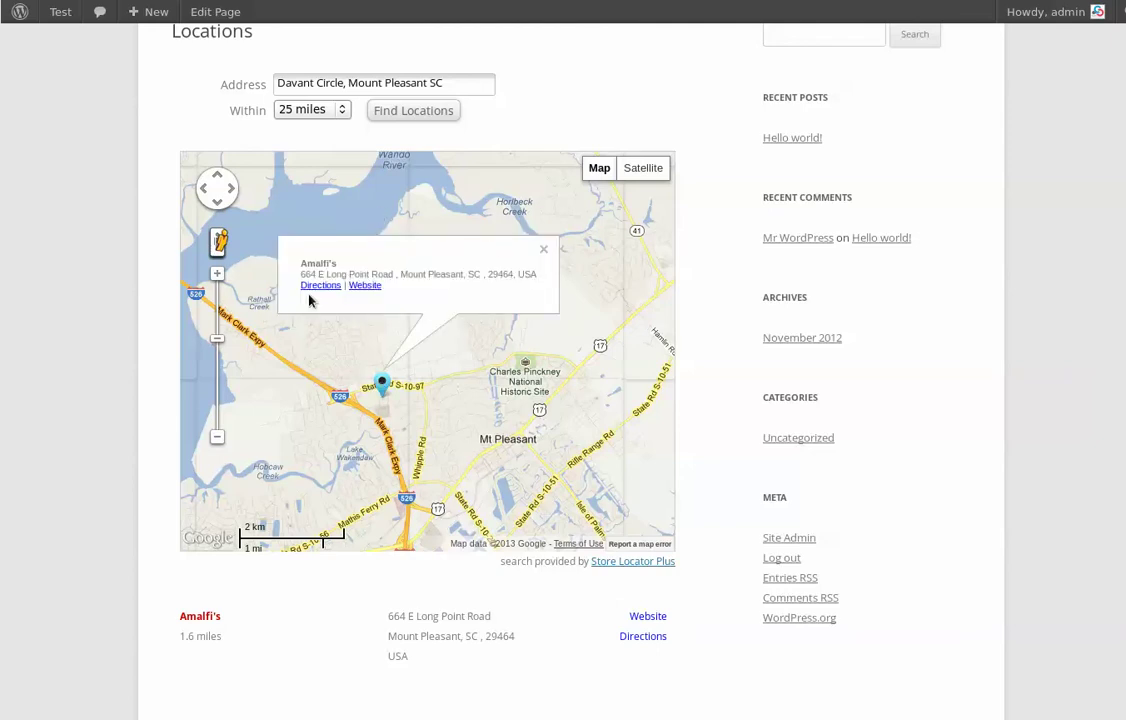
click(543, 249)
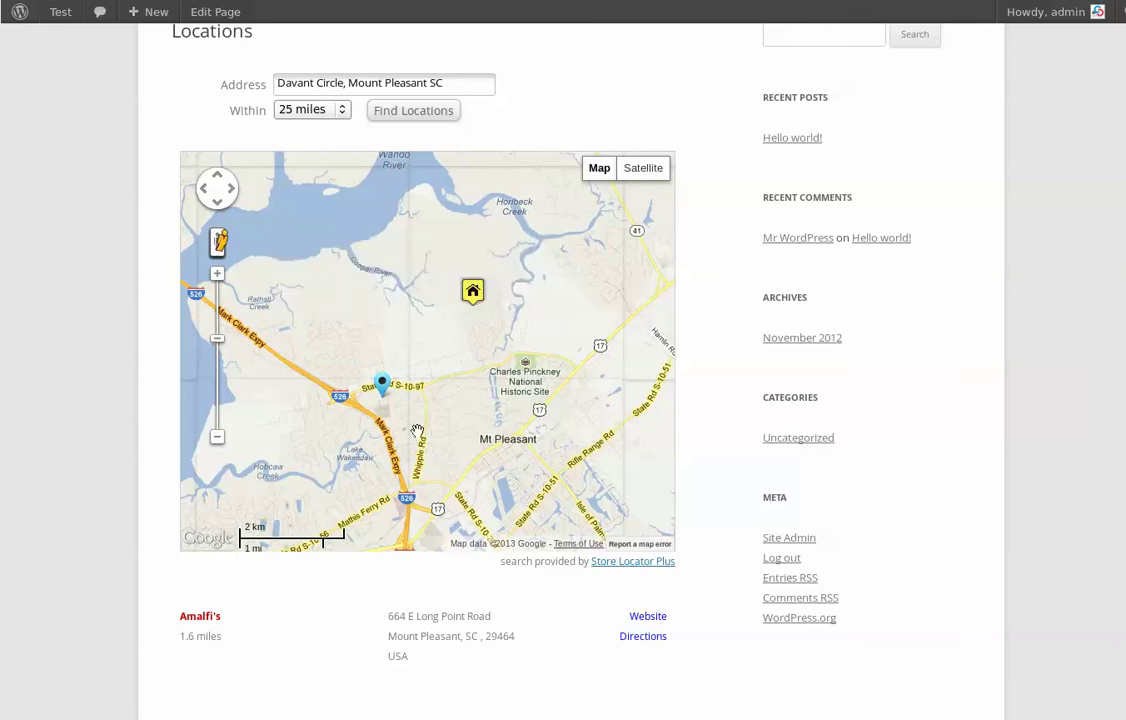
From the Dashboard, browse Store Locator Plus Map Settings with radii 10,25,50,100,(200),500 miles
mouse_move(55, 18)
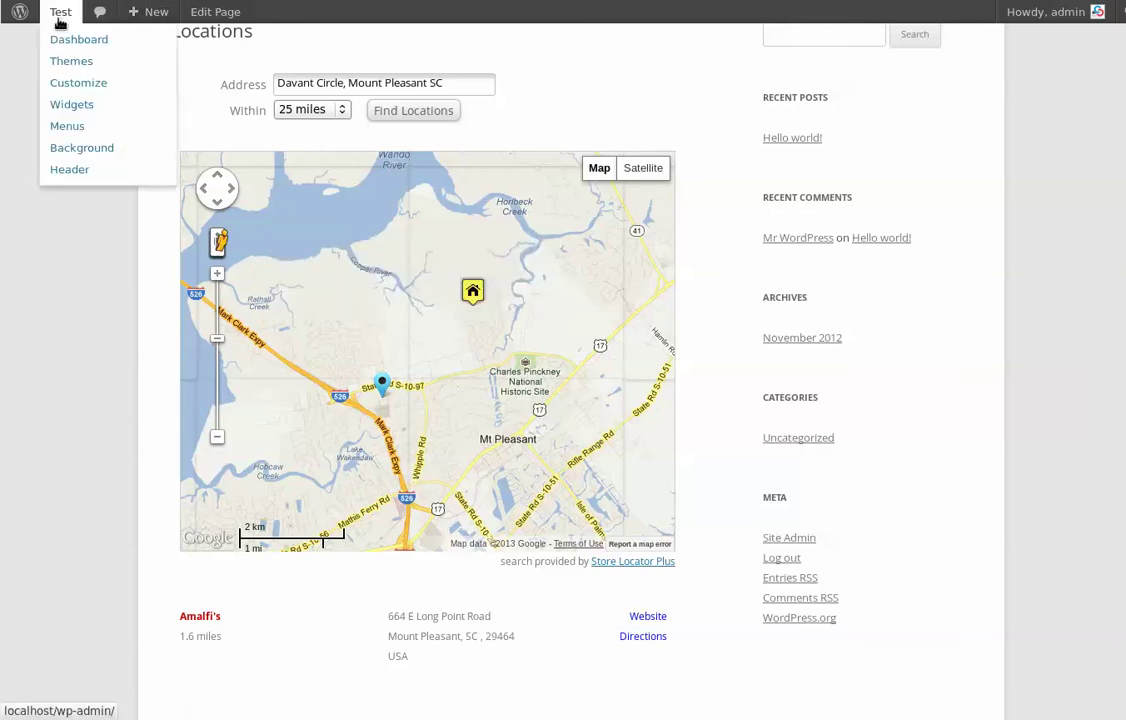
click(72, 43)
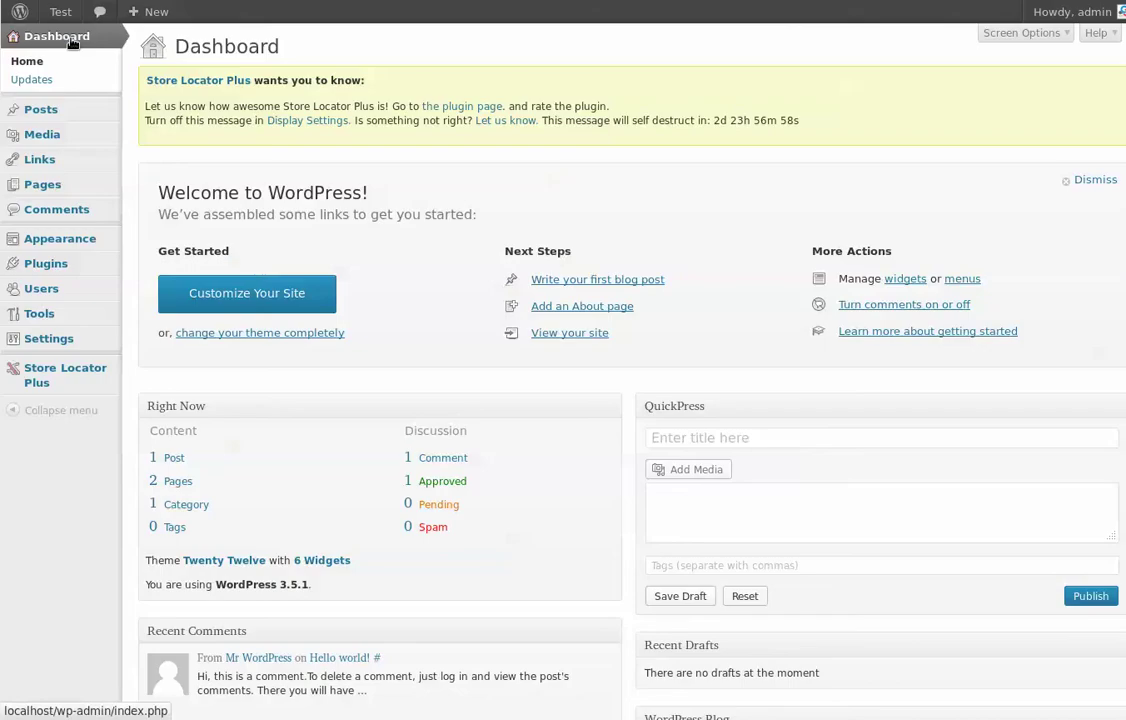
mouse_move(82, 120)
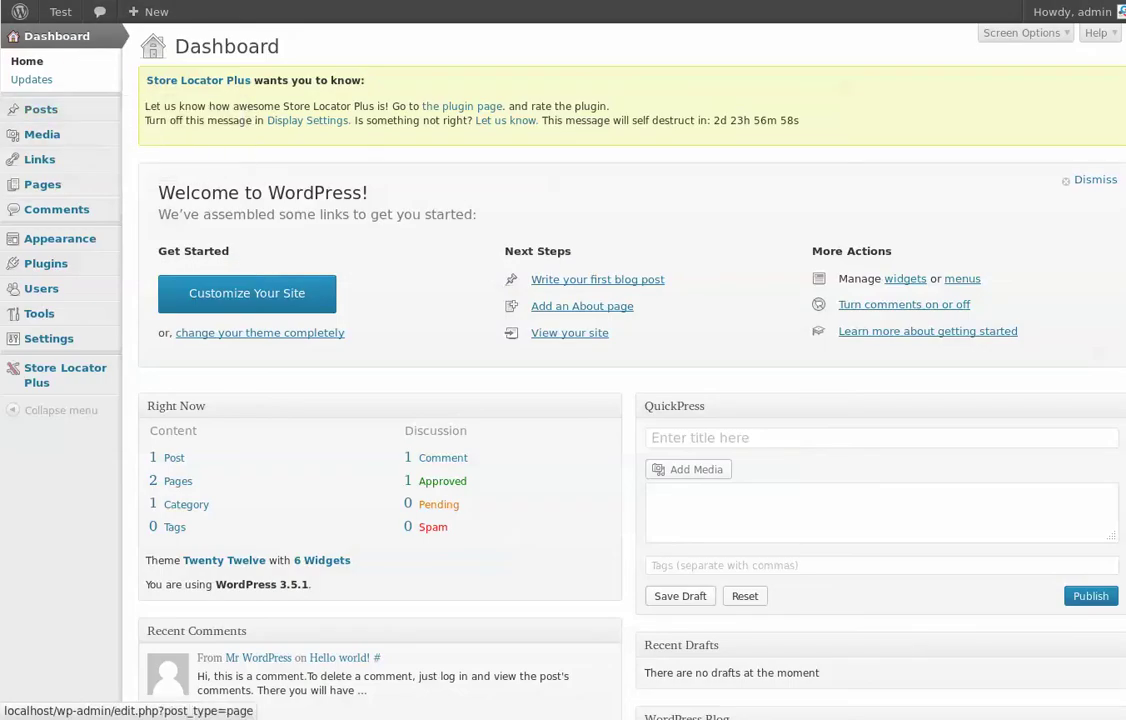
mouse_move(85, 370)
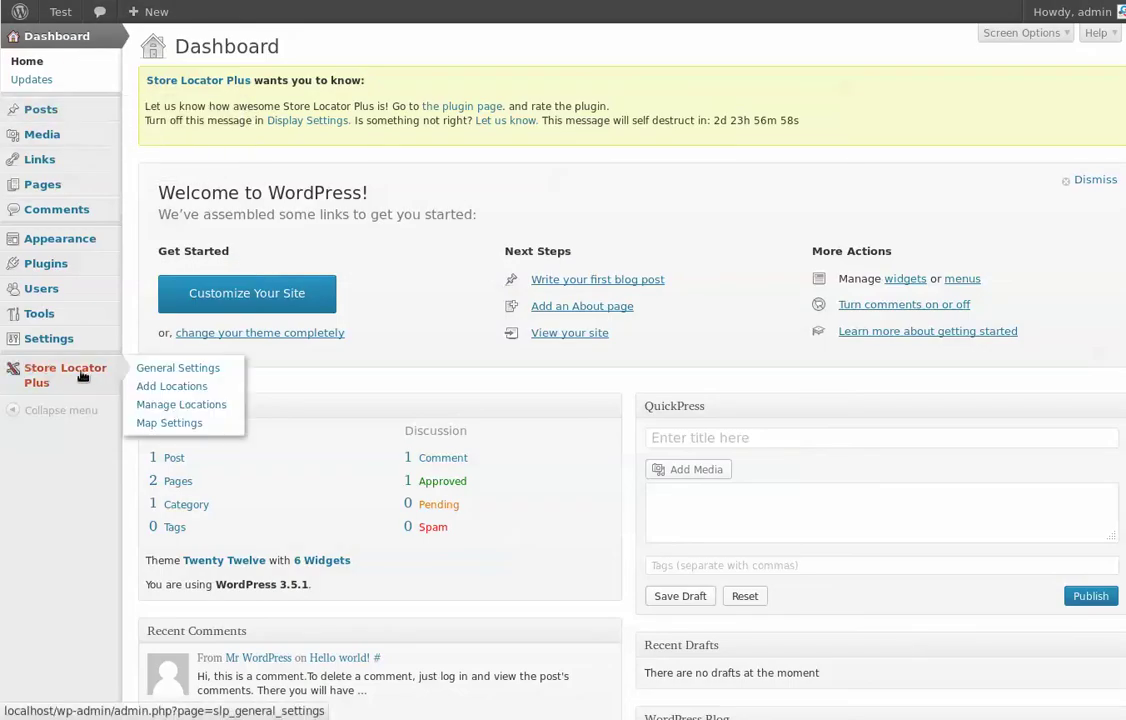
click(175, 425)
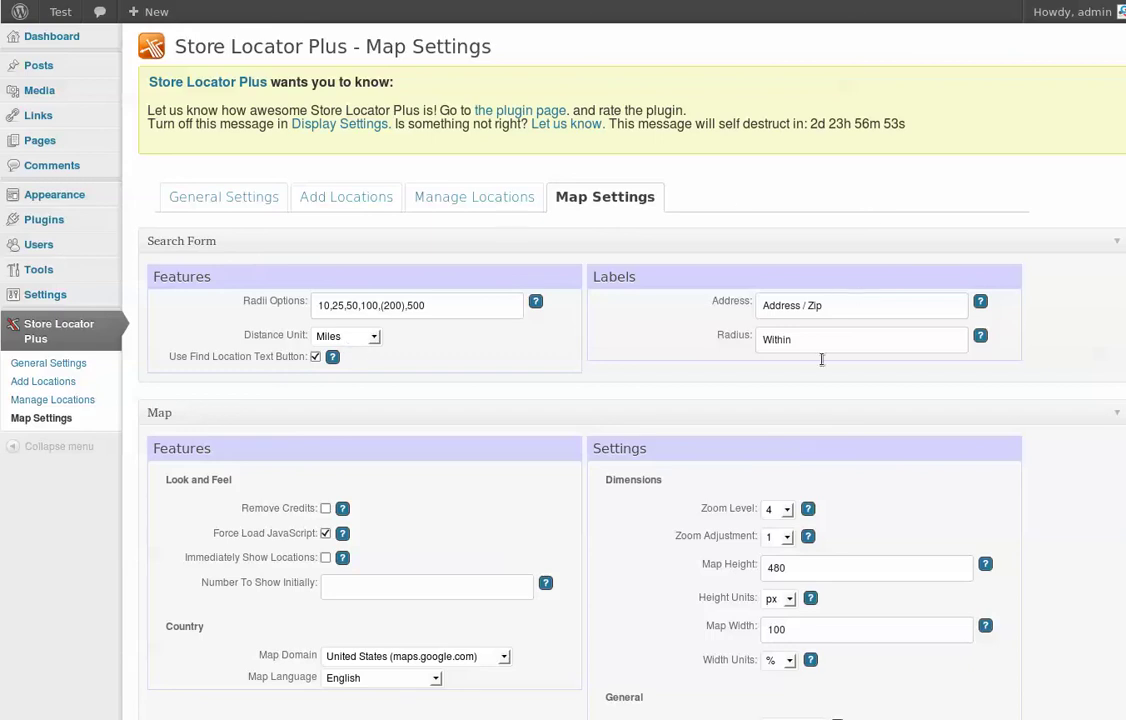
scroll(829, 390, down, 5)
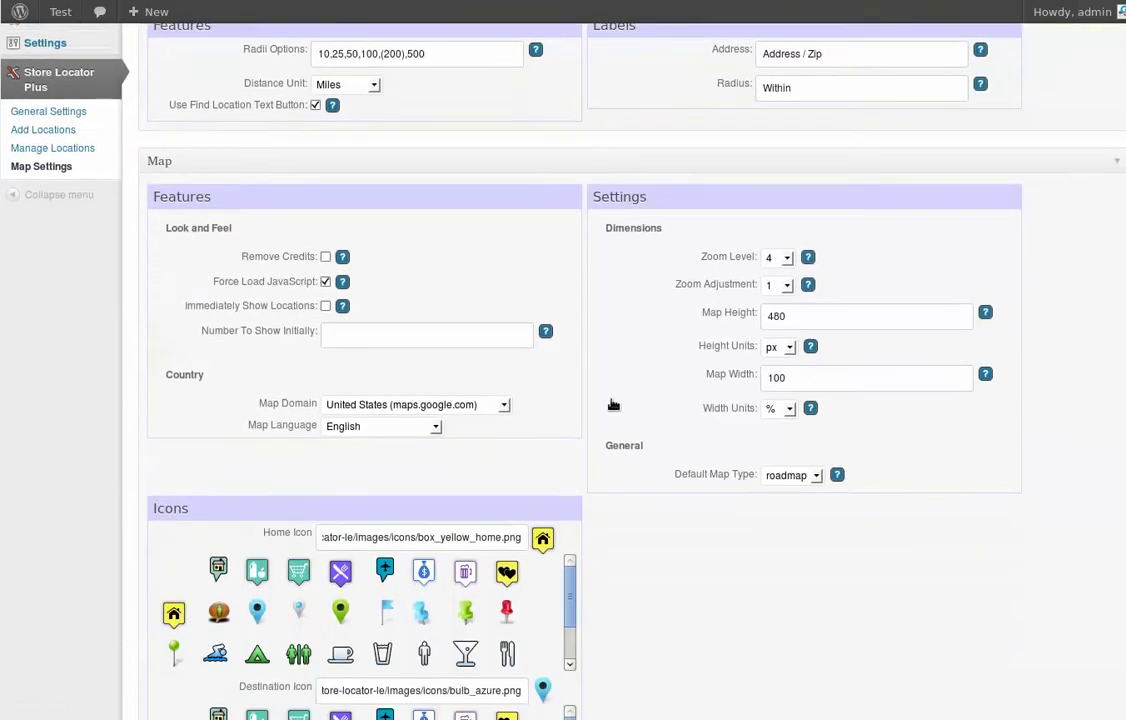
scroll(540, 395, down, 5)
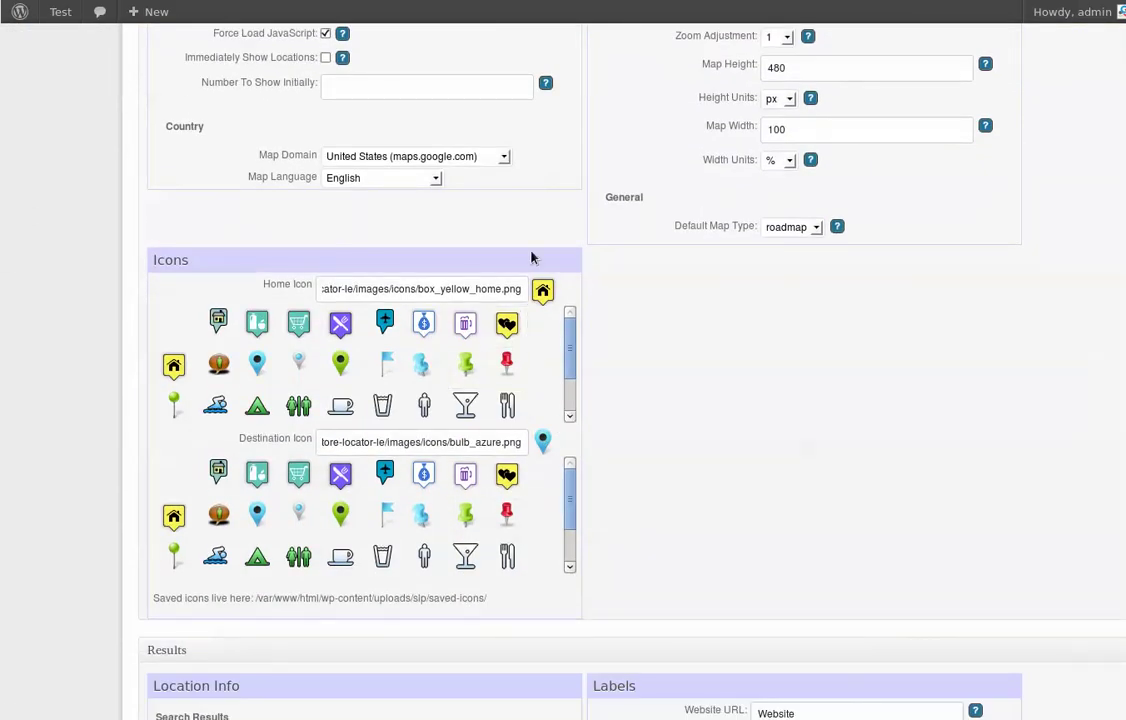
scroll(710, 463, down, 5)
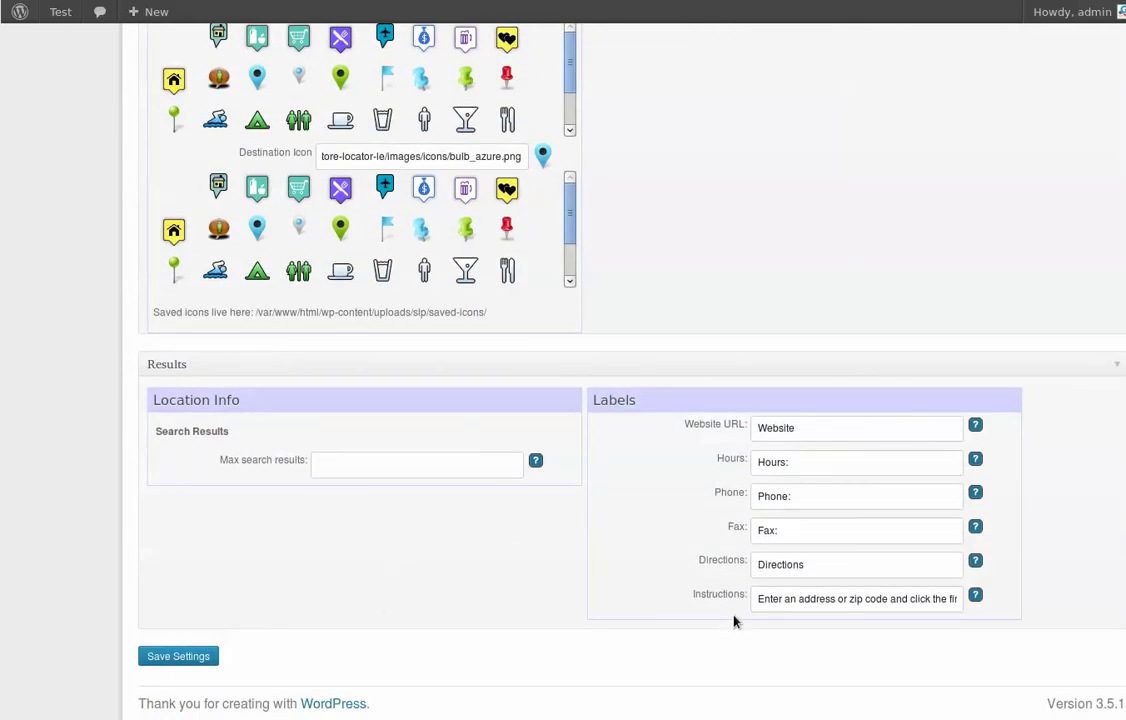
scroll(733, 610, up, 10)
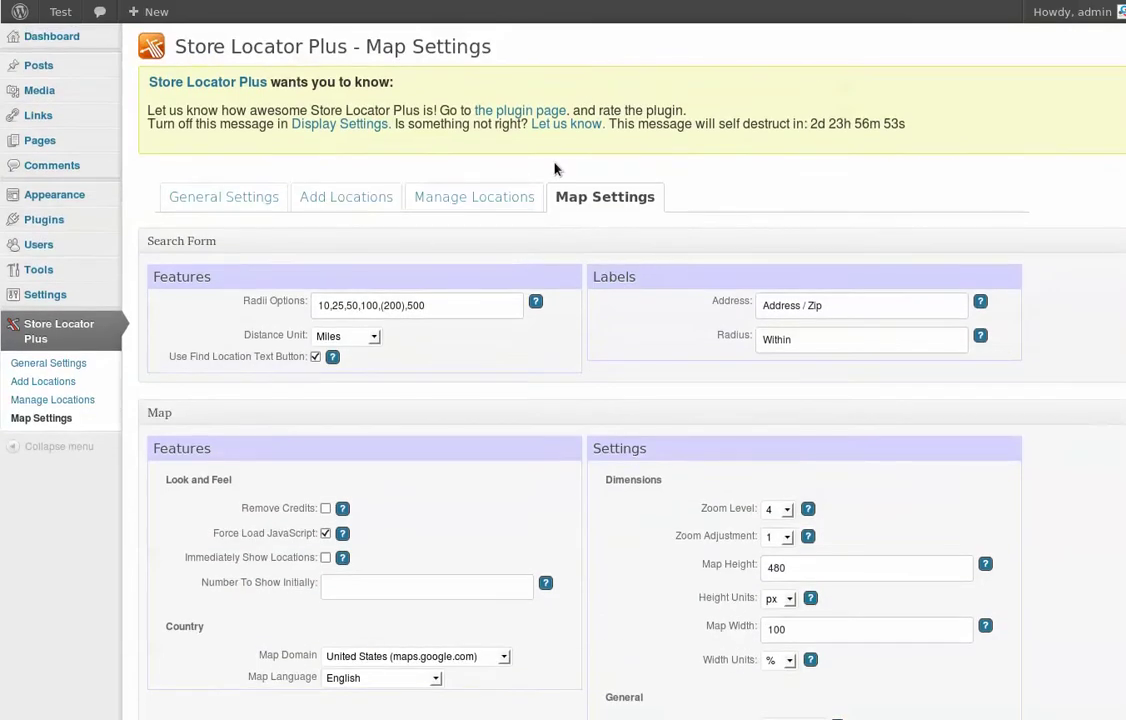